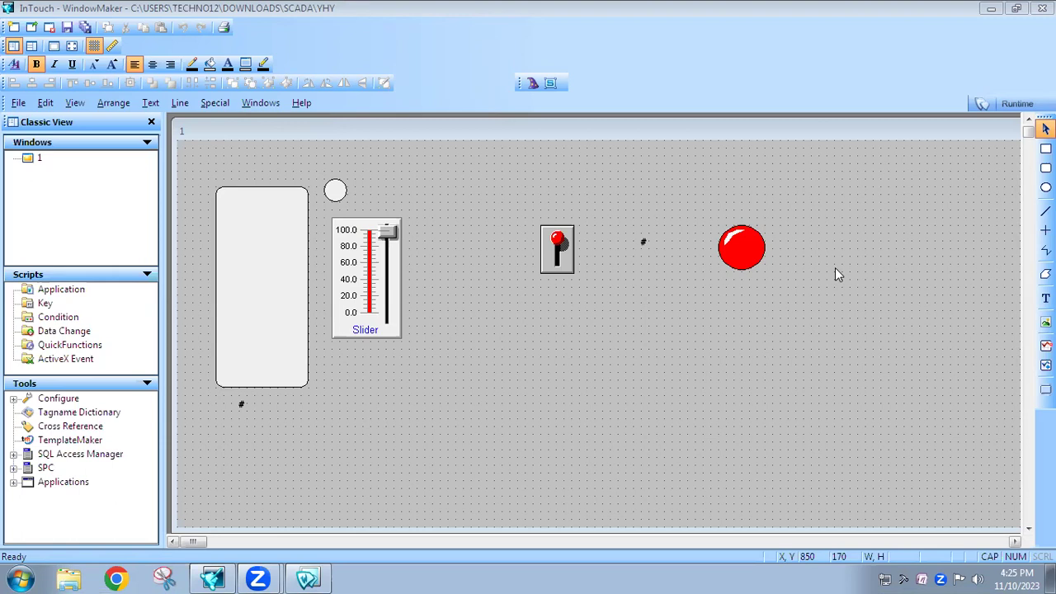
- Look at the context options for window 1 and the windows list, closing them unchanged
right_click(835, 268)
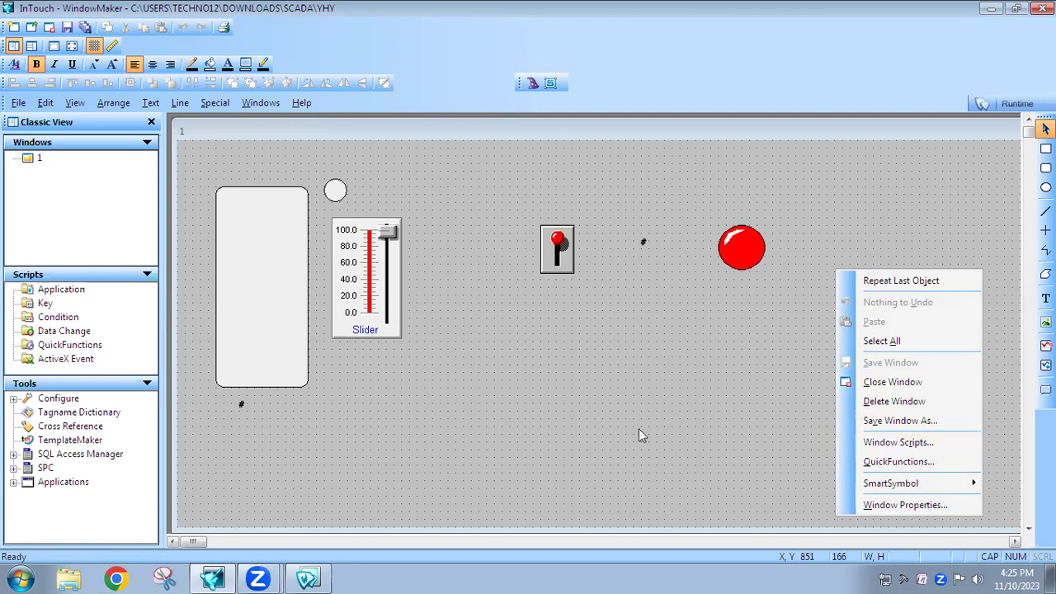
click(677, 376)
right_click(44, 188)
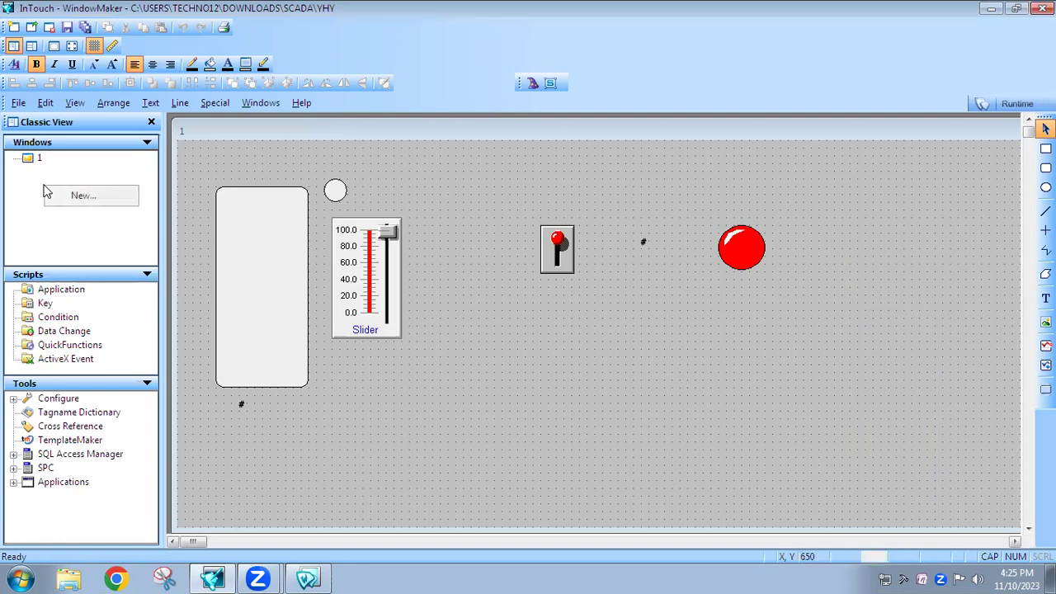
click(66, 201)
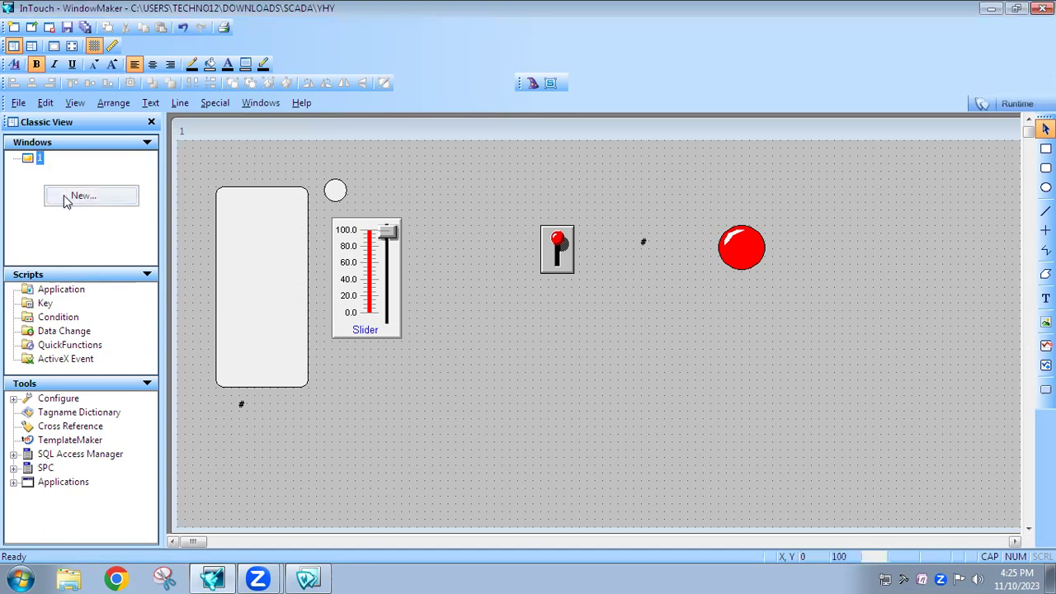
click(548, 361)
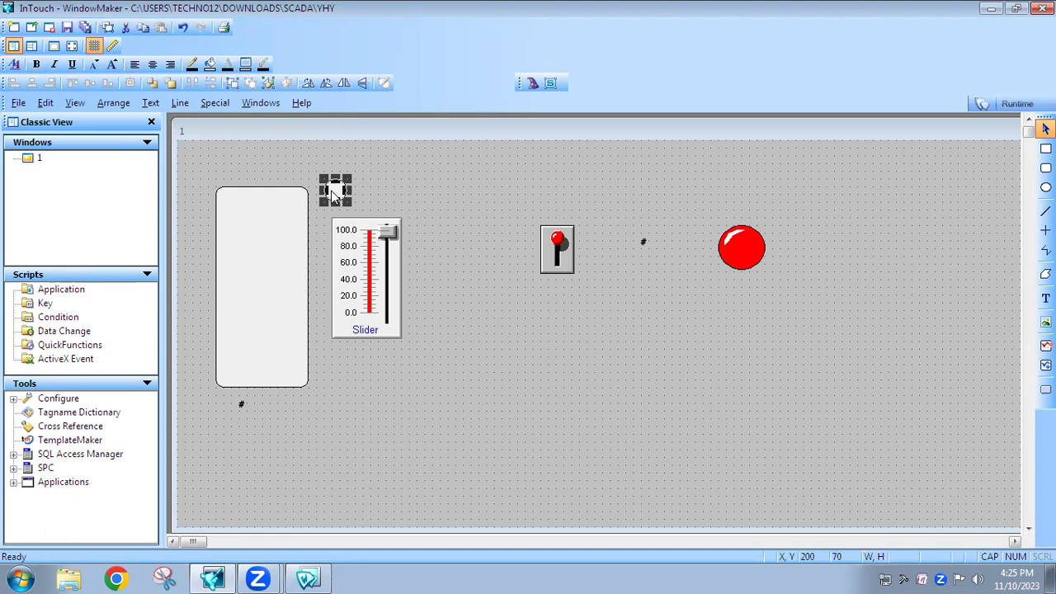
- Inspect the small circle's animation links and touch action script without making changes
double_click(335, 191)
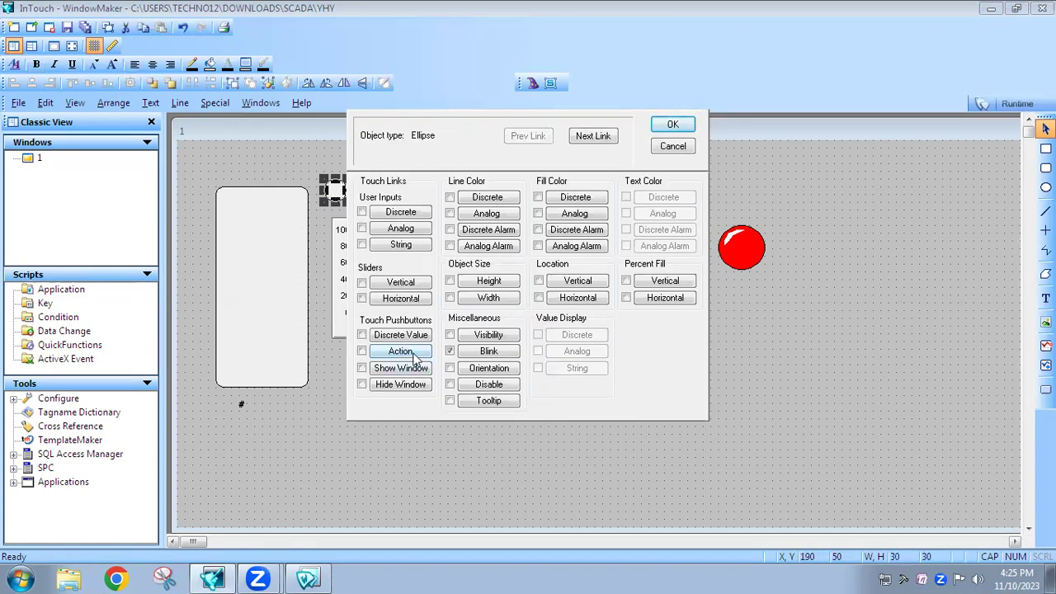
click(401, 352)
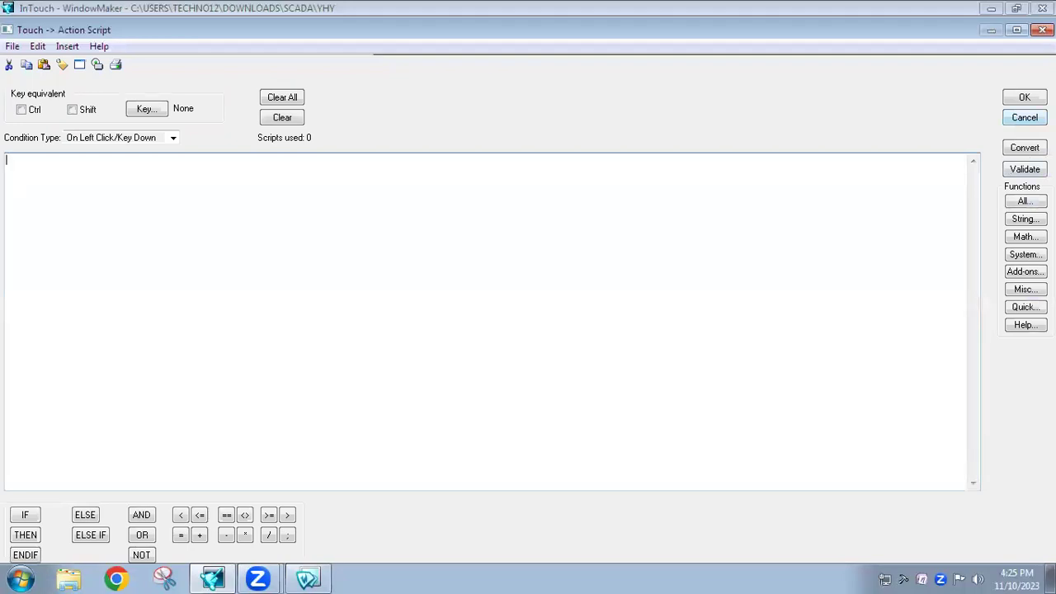
click(1025, 117)
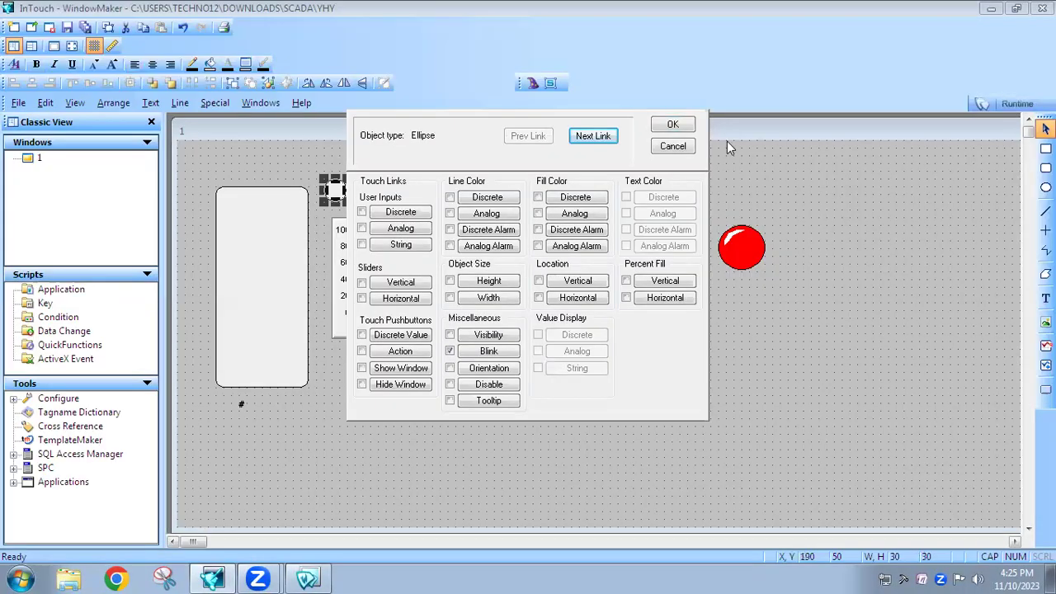
click(678, 146)
click(597, 352)
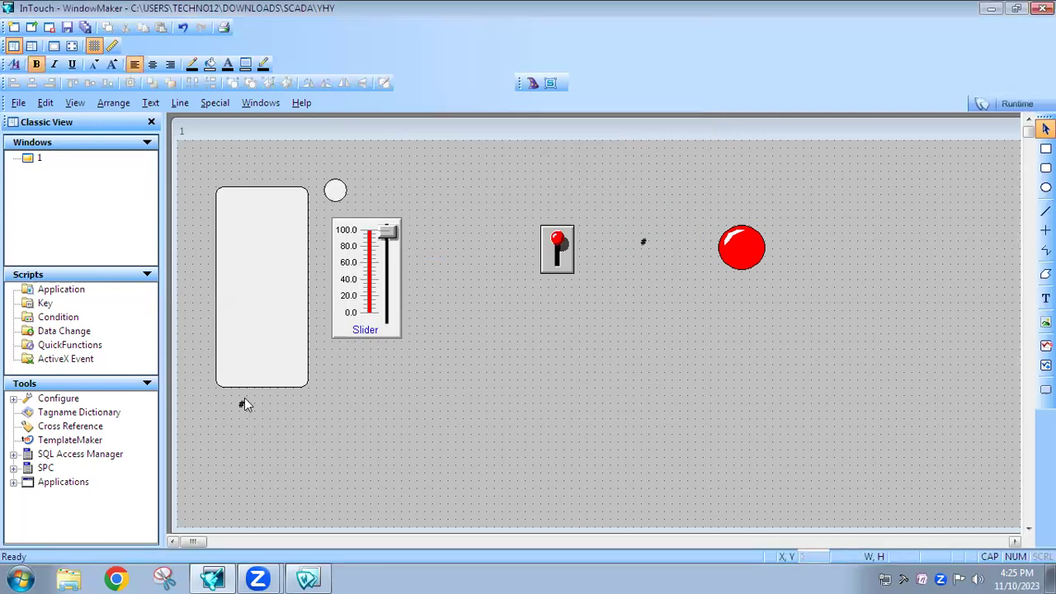
- Browse the Application, Key, Condition and Data Change script entries
click(70, 292)
click(46, 304)
click(56, 318)
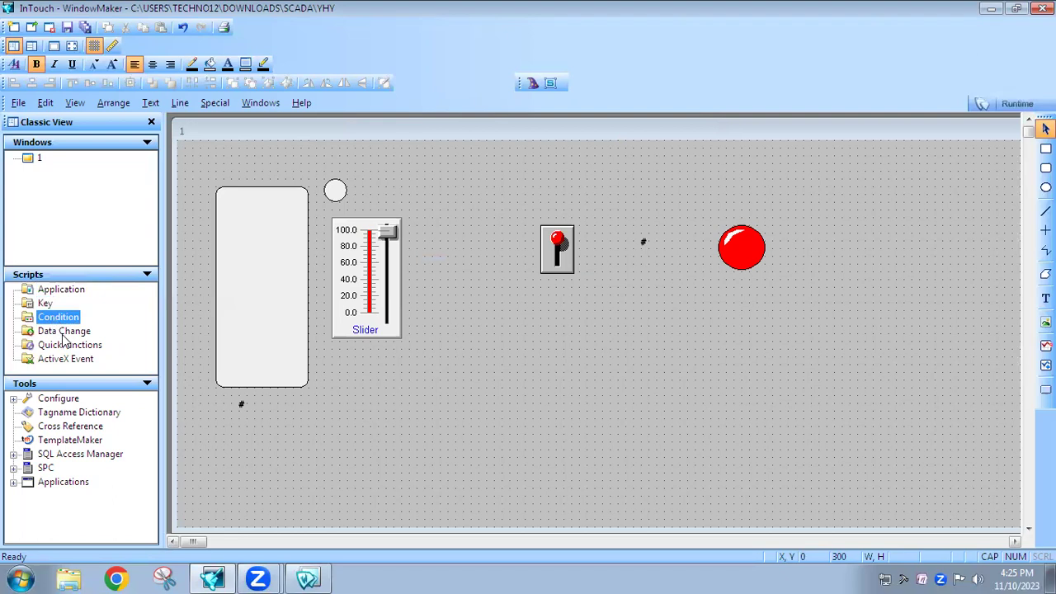
click(63, 332)
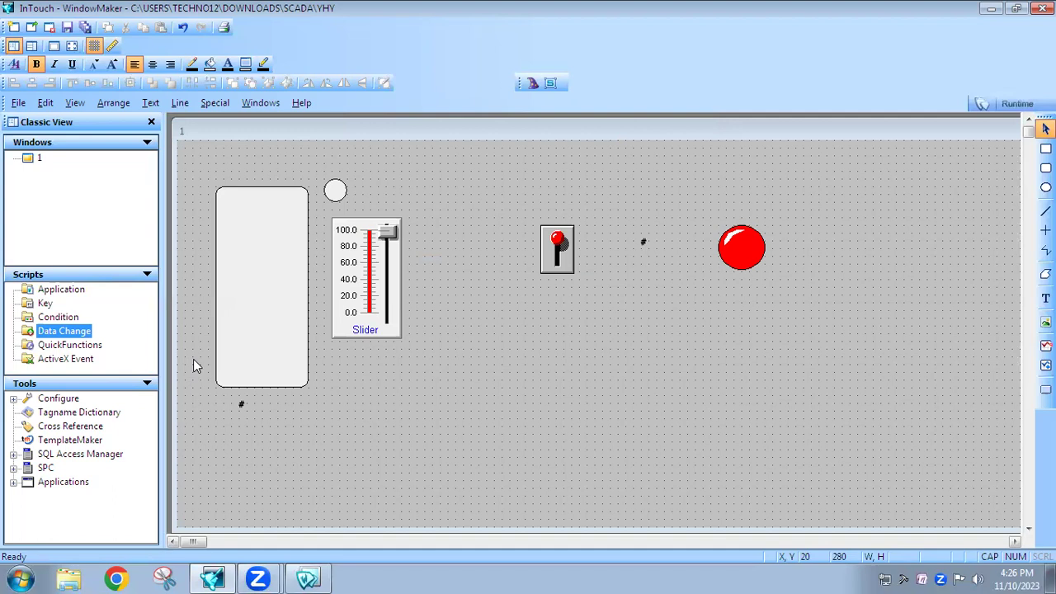
click(66, 289)
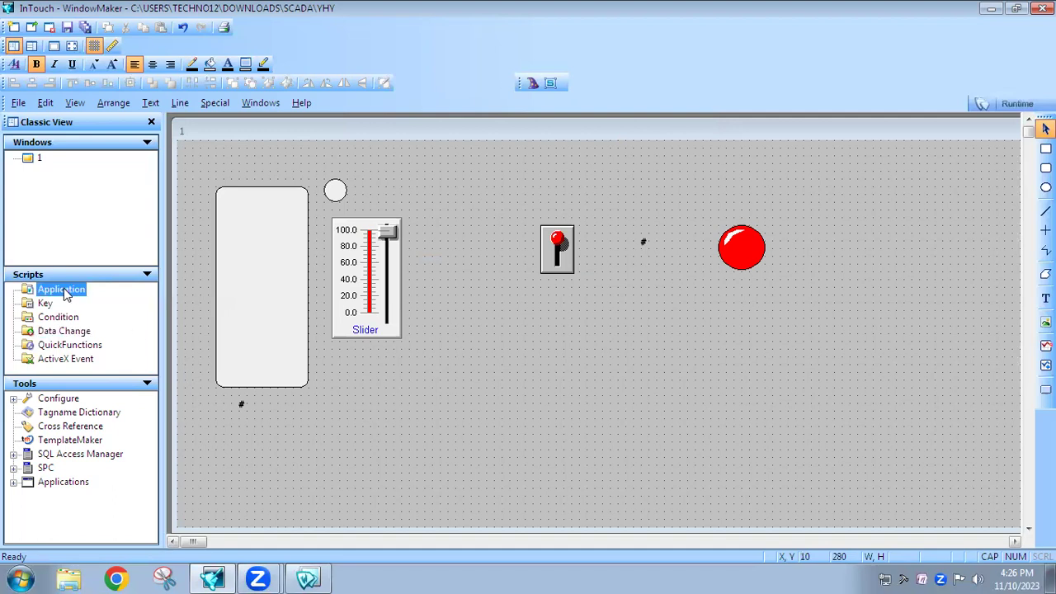
click(47, 306)
click(66, 319)
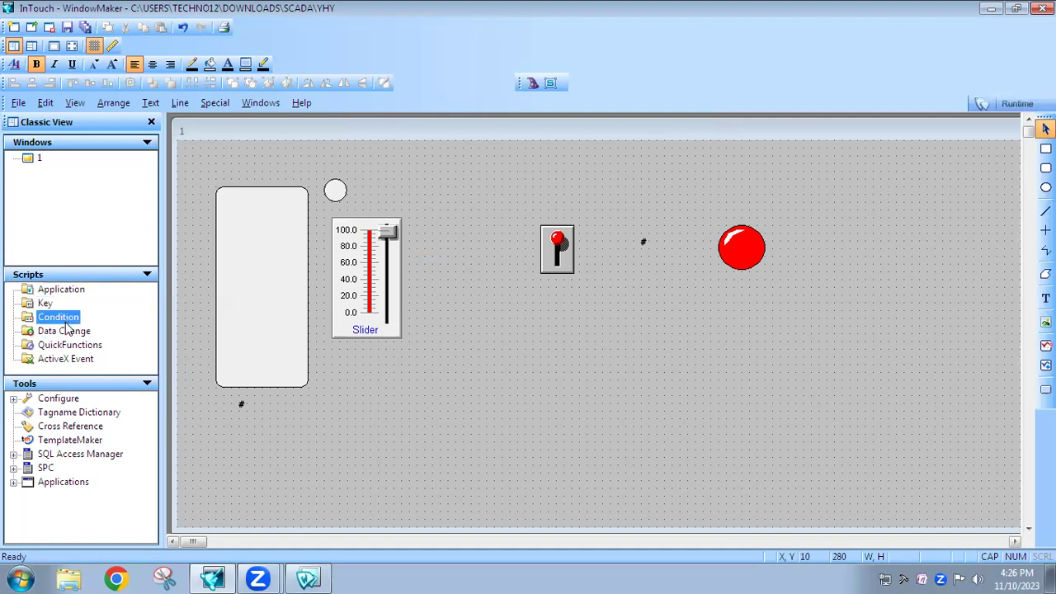
click(71, 332)
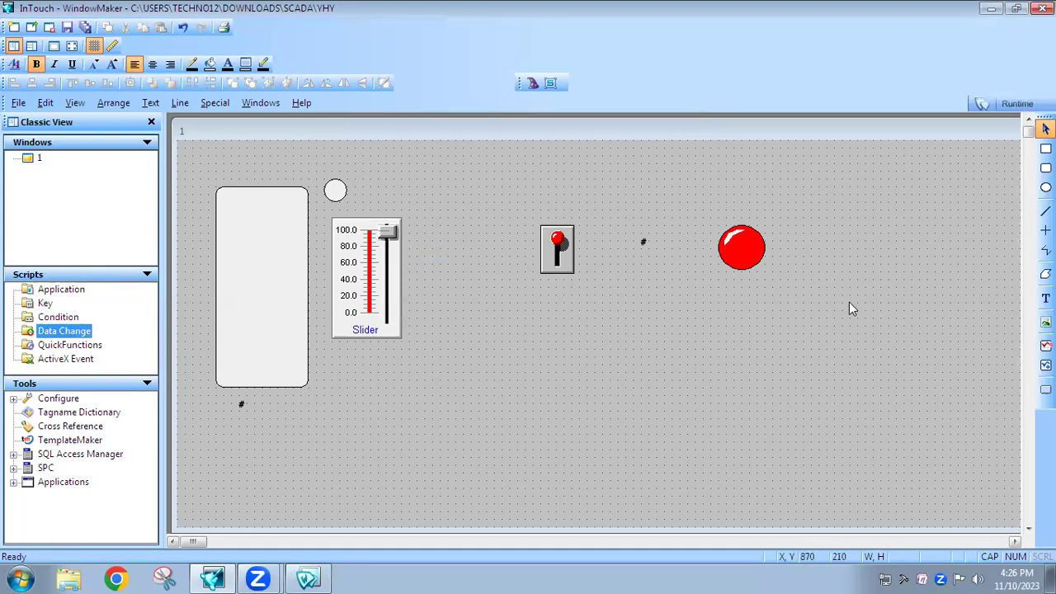
- Review the Application script and the toggle switch wizard, closing both unchanged
click(68, 291)
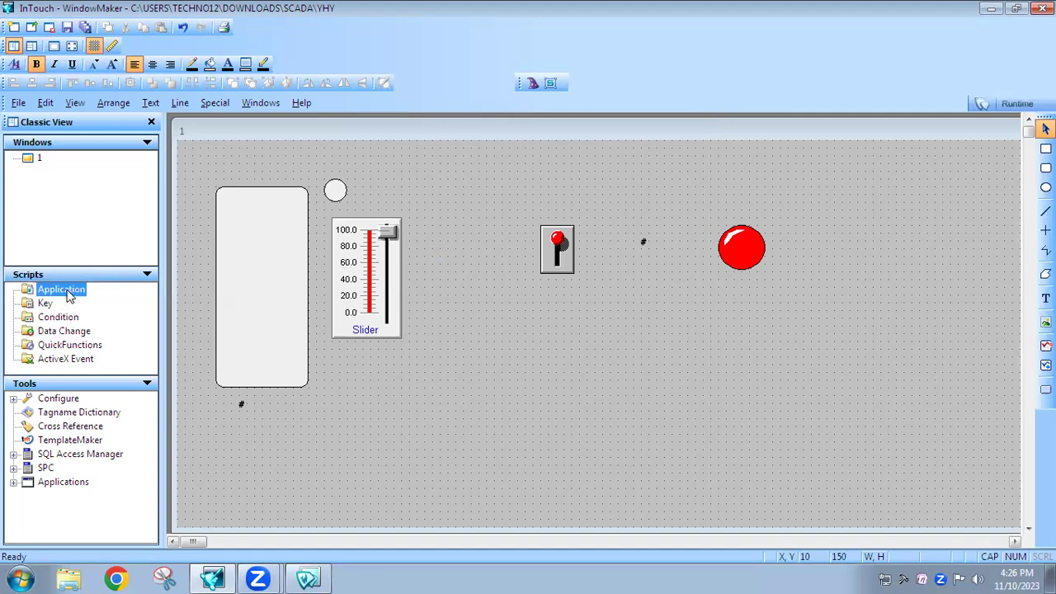
double_click(68, 290)
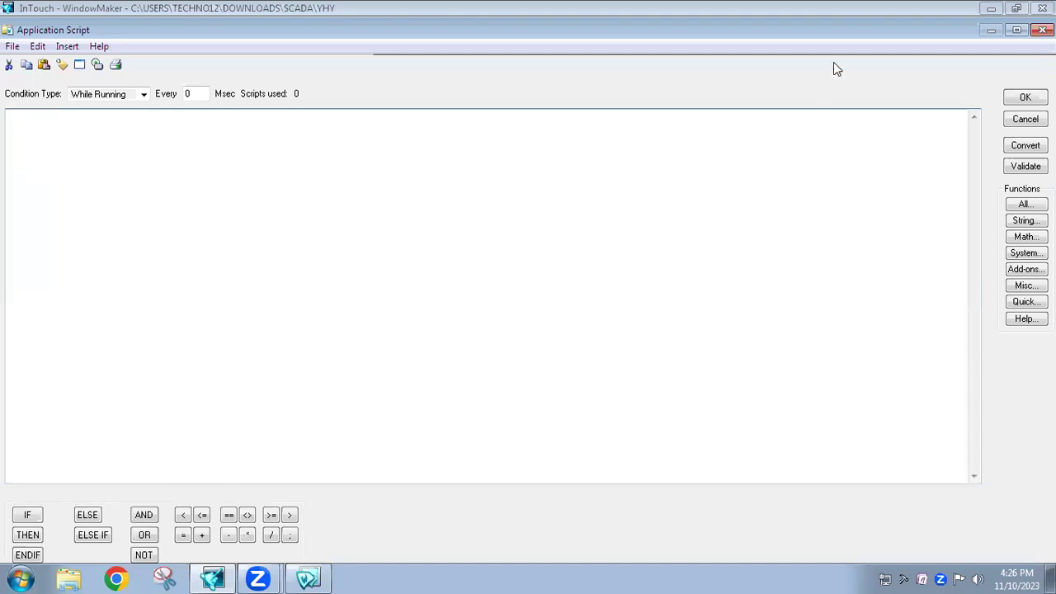
click(1025, 119)
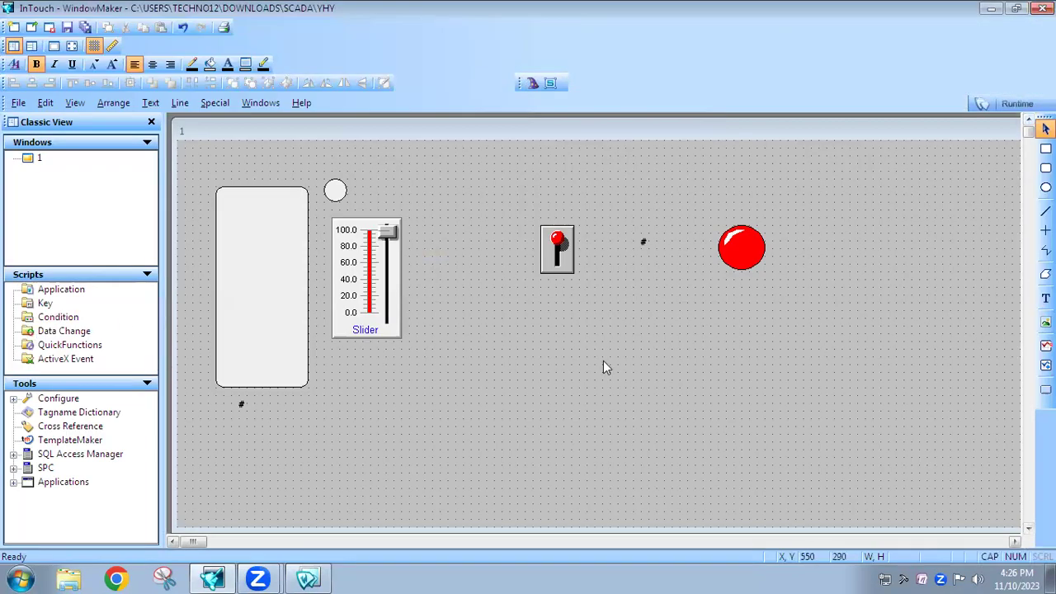
double_click(556, 261)
click(642, 304)
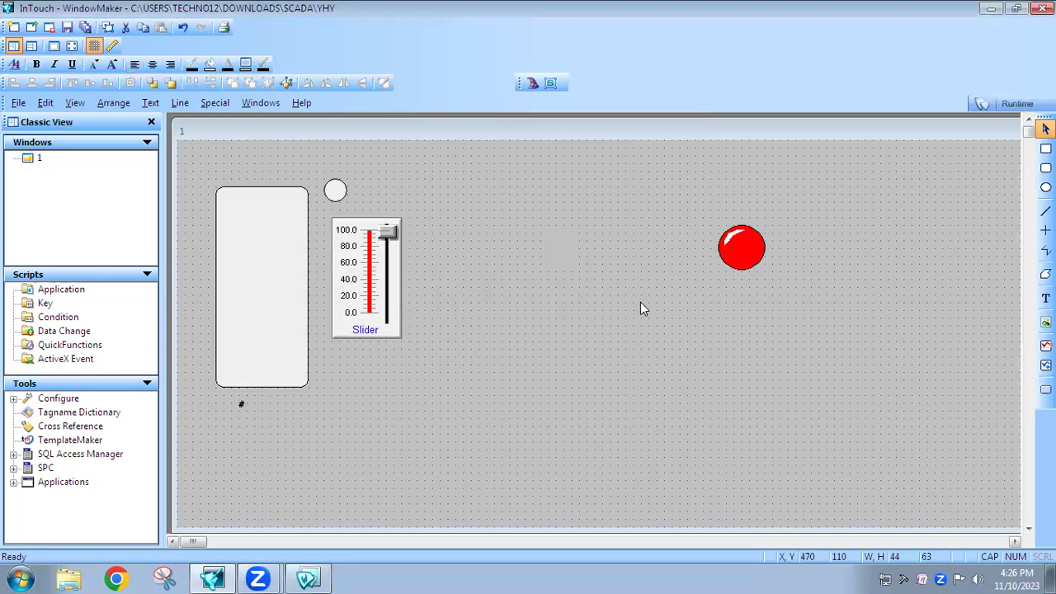
- Create a new window named 2, declining to copy window 1's scripts
drag(39, 157, 531, 300)
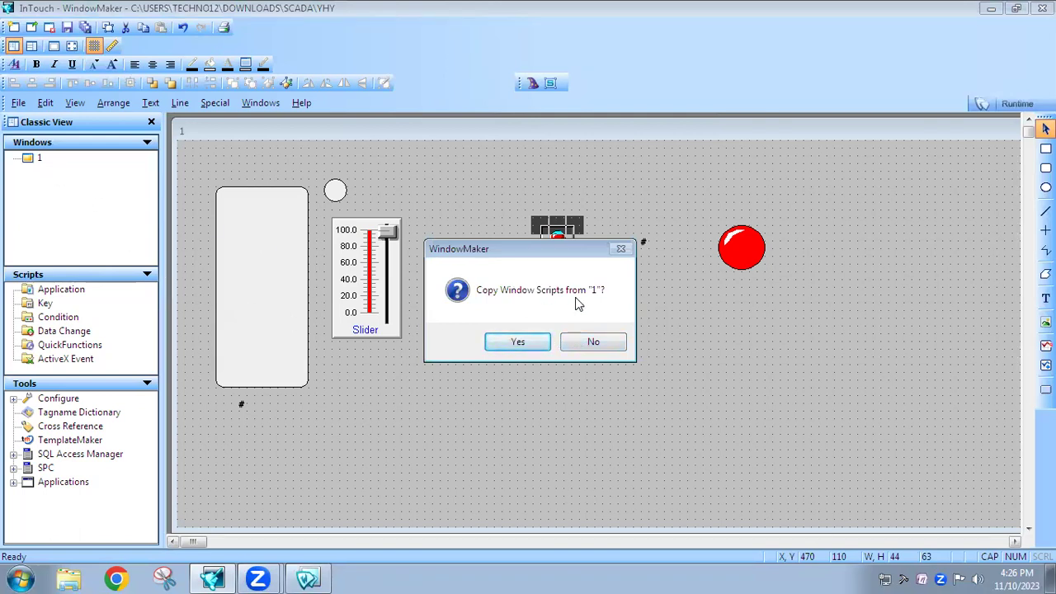
click(592, 343)
text(2)
key(Return)
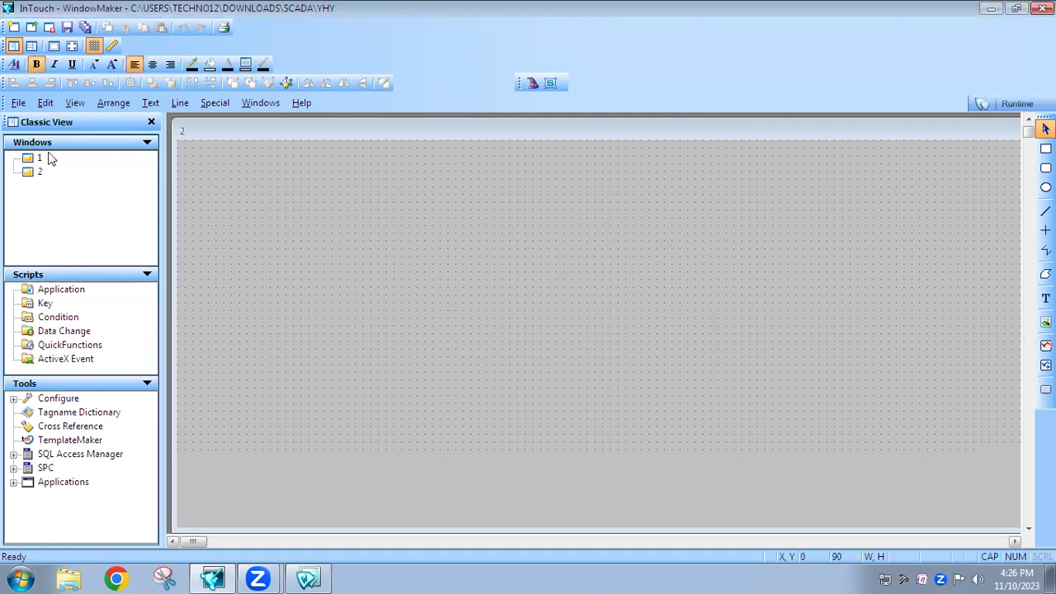
- Open window 1's window script and close it without changes
double_click(39, 157)
right_click(762, 371)
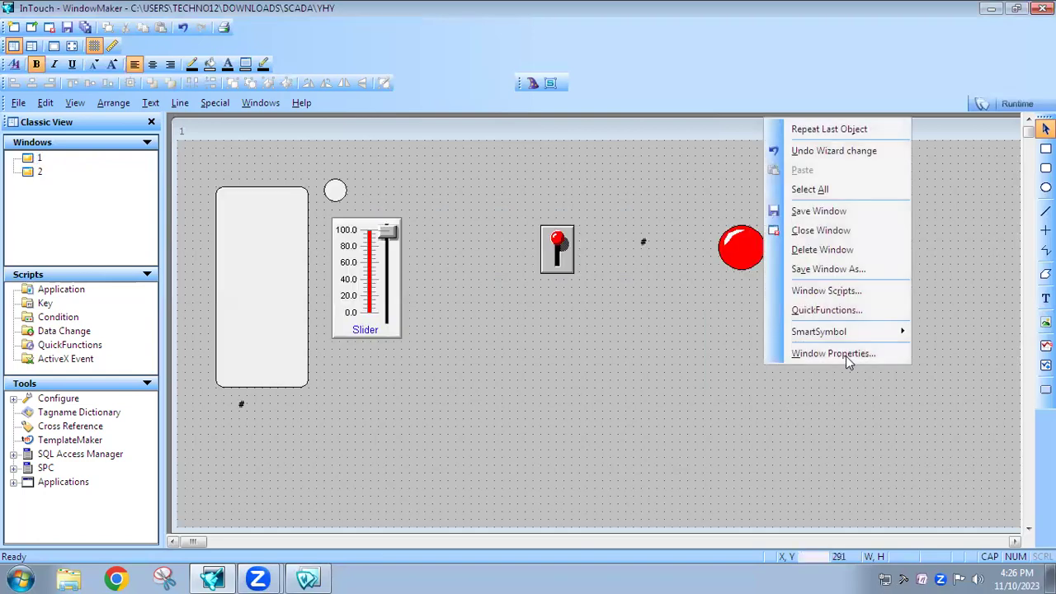
click(842, 291)
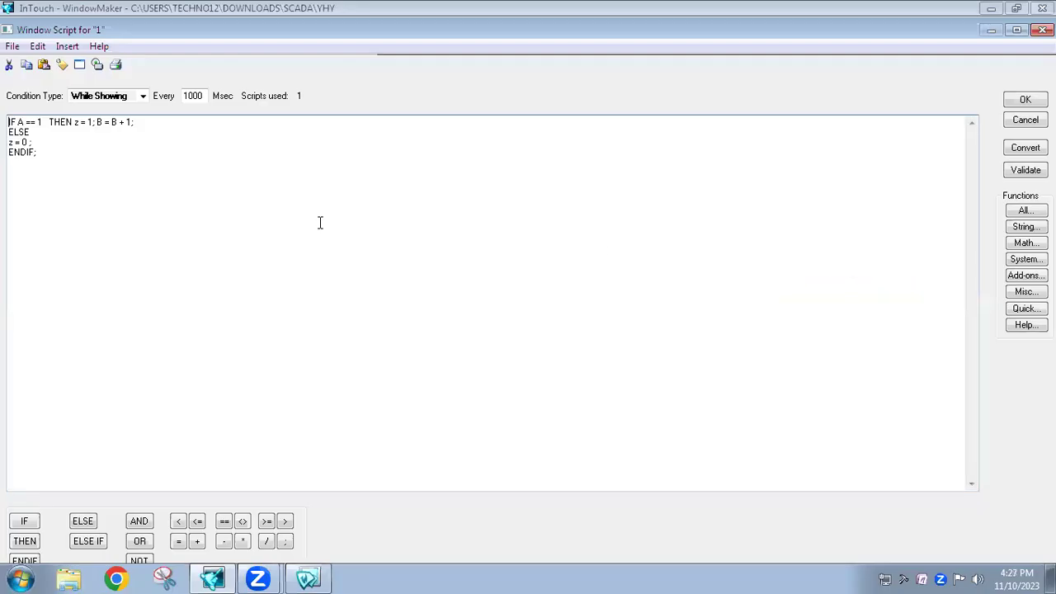
click(1026, 120)
- Enter D0 = DI; as window 2's script, repeating every 1 msec, and save
click(31, 171)
double_click(31, 171)
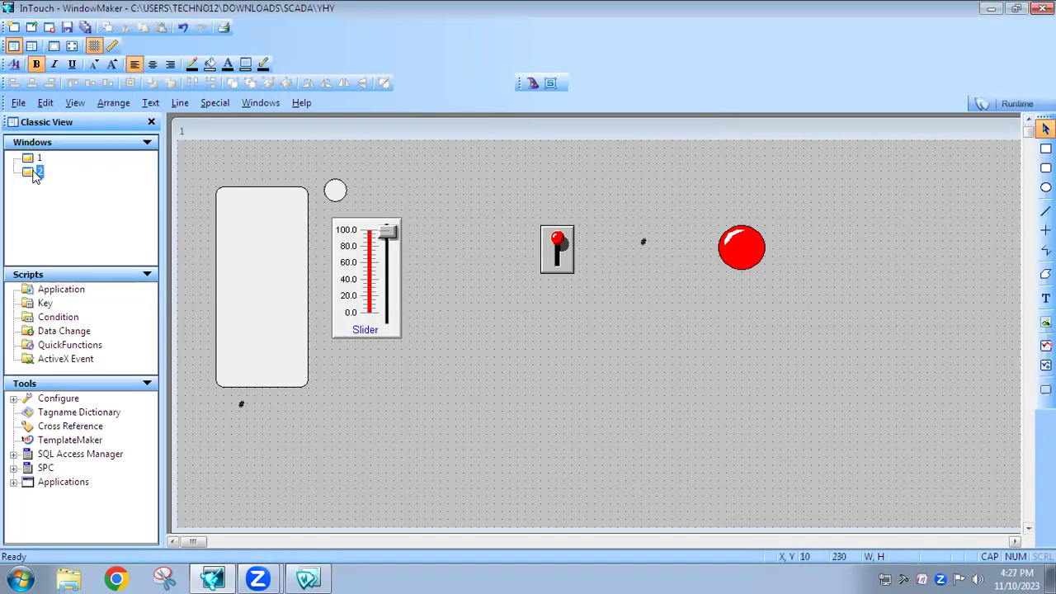
right_click(502, 201)
click(580, 376)
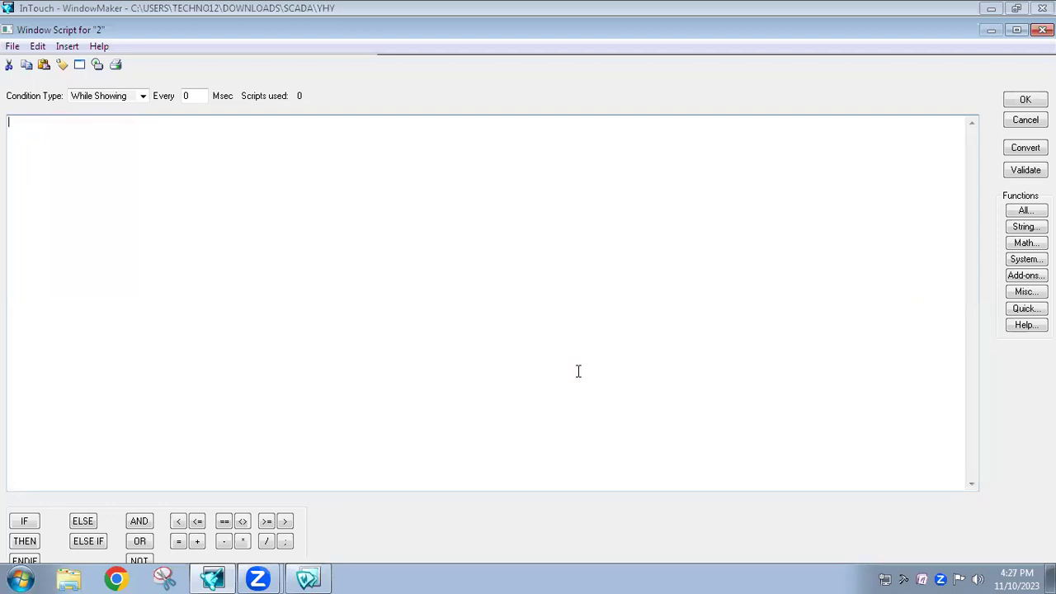
text(D0 = DI;)
double_click(195, 96)
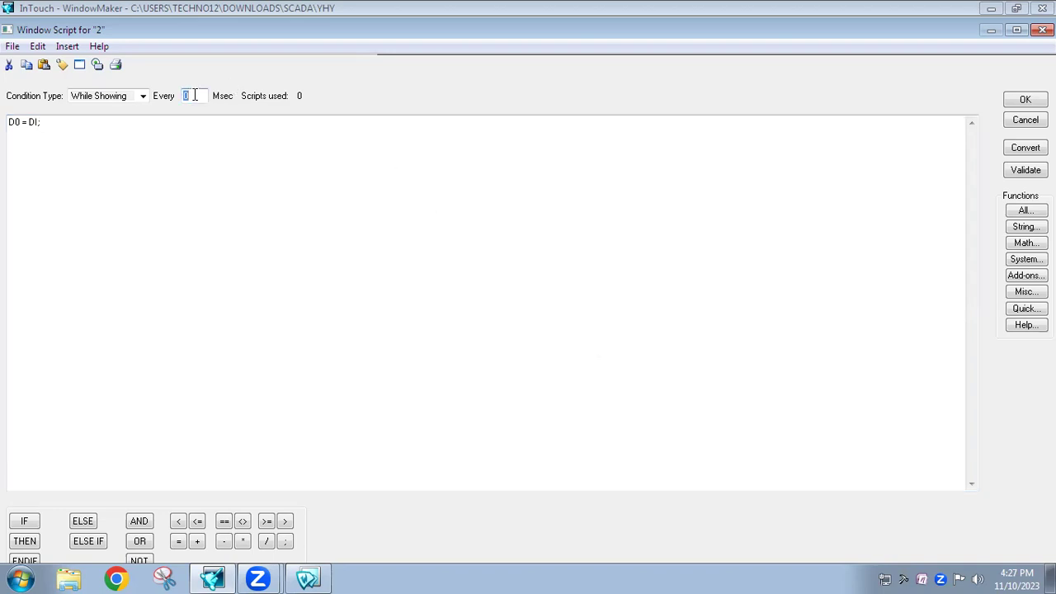
text(1)
click(1024, 100)
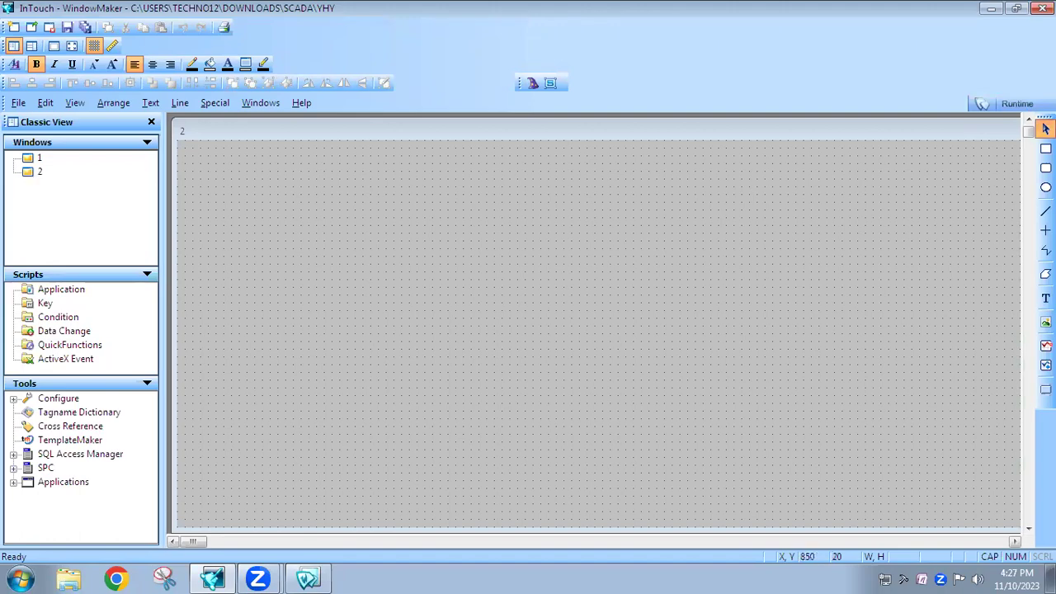
- Switch to runtime, show window 1 in WindowViewer, and flip the toggle switch on
click(1017, 103)
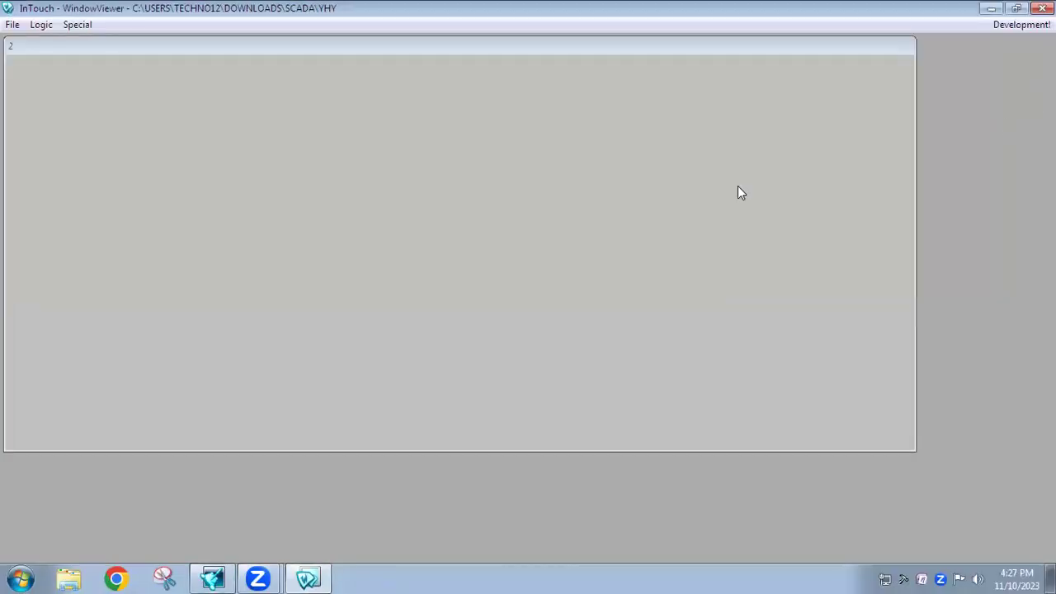
click(13, 25)
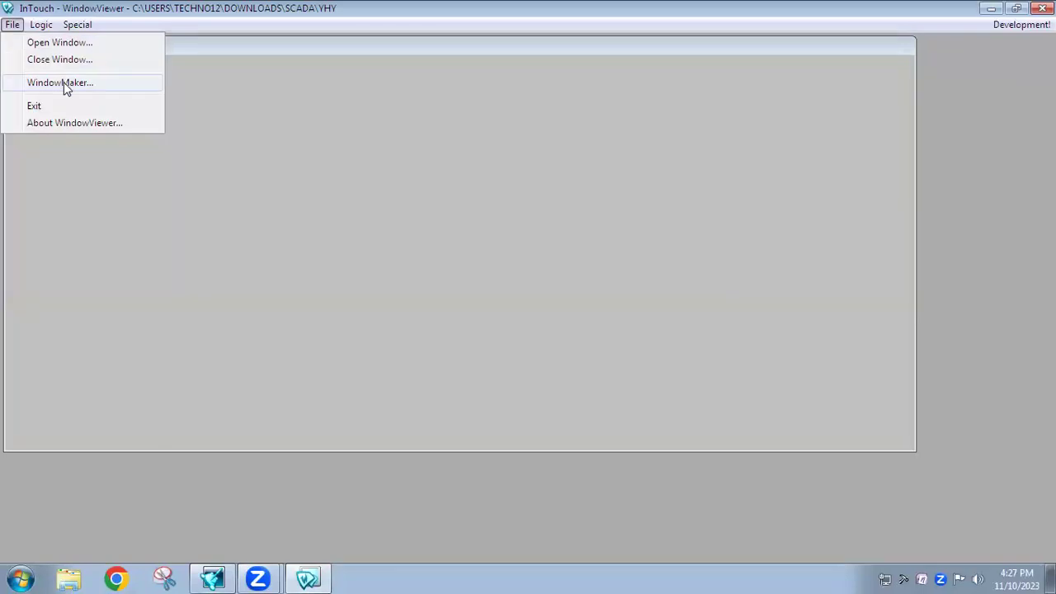
click(69, 43)
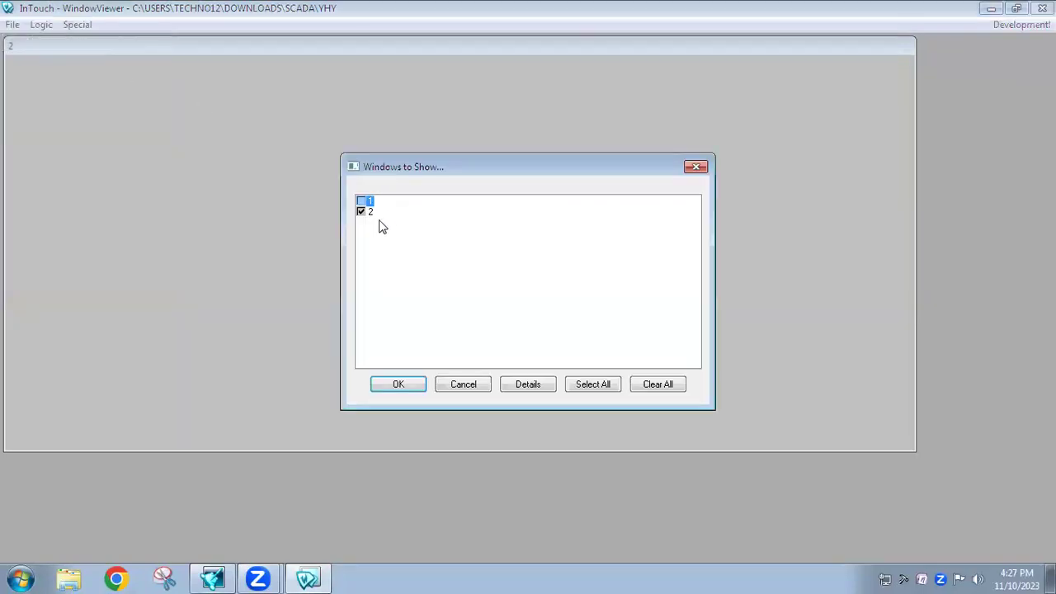
click(363, 211)
double_click(368, 217)
click(387, 160)
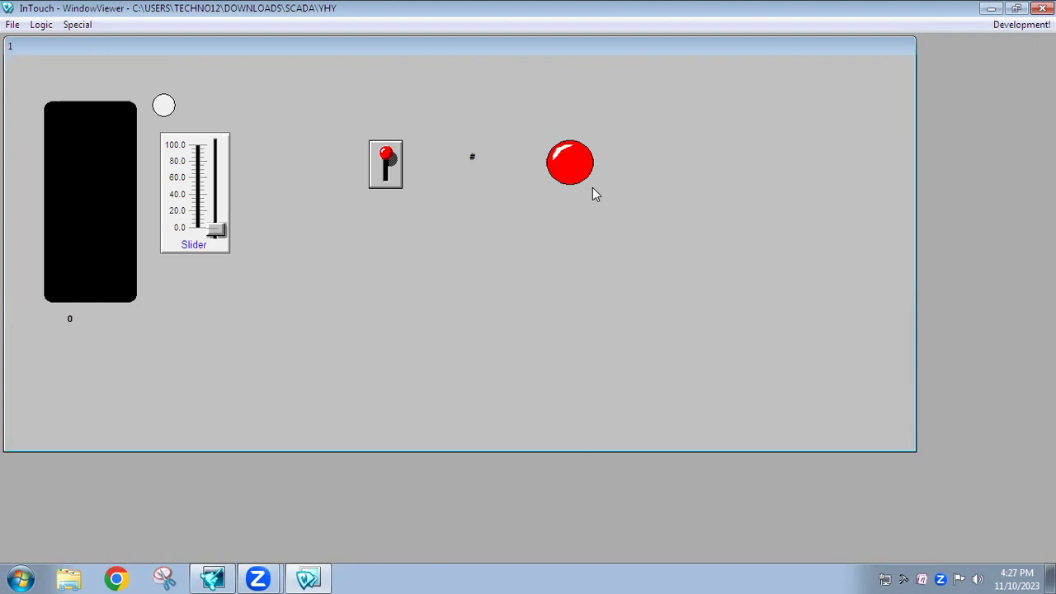
- Delete the D0 = DI; line from window 2's window script and save it
click(1008, 27)
double_click(39, 171)
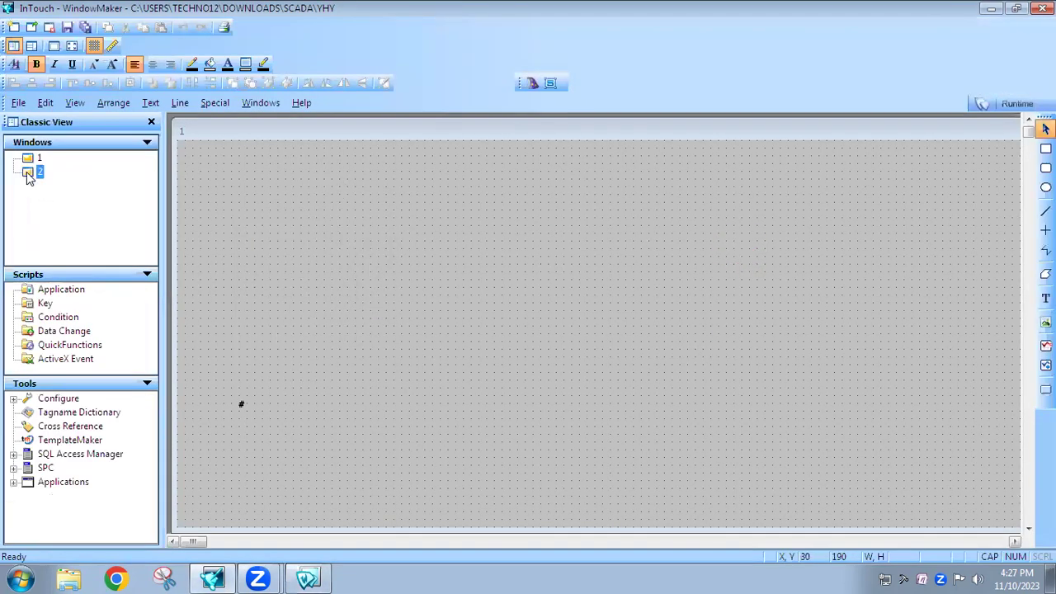
right_click(373, 257)
click(434, 432)
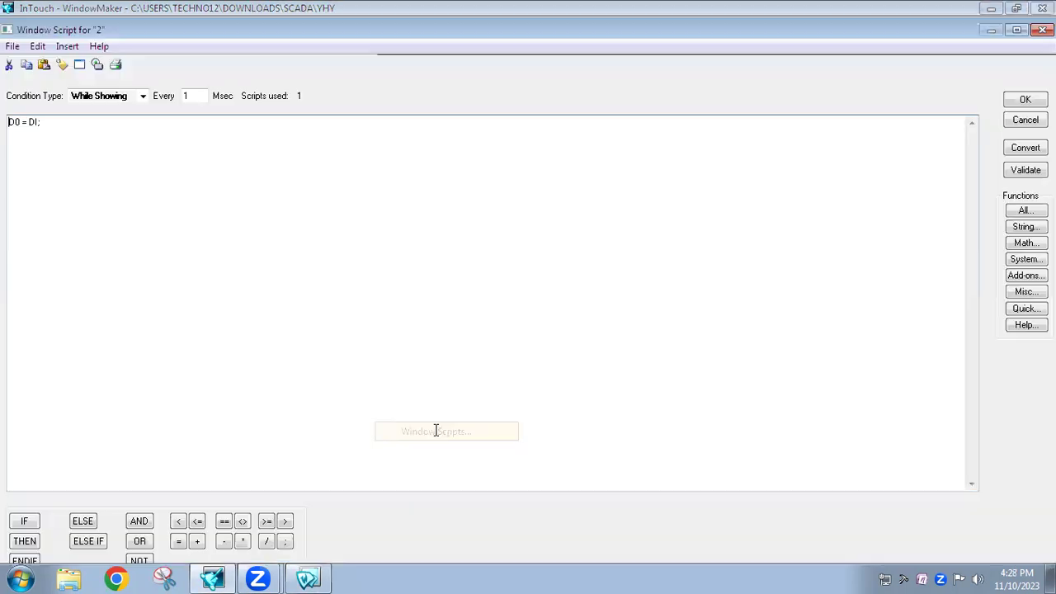
drag(63, 125, 2, 140)
key(Delete)
click(1021, 102)
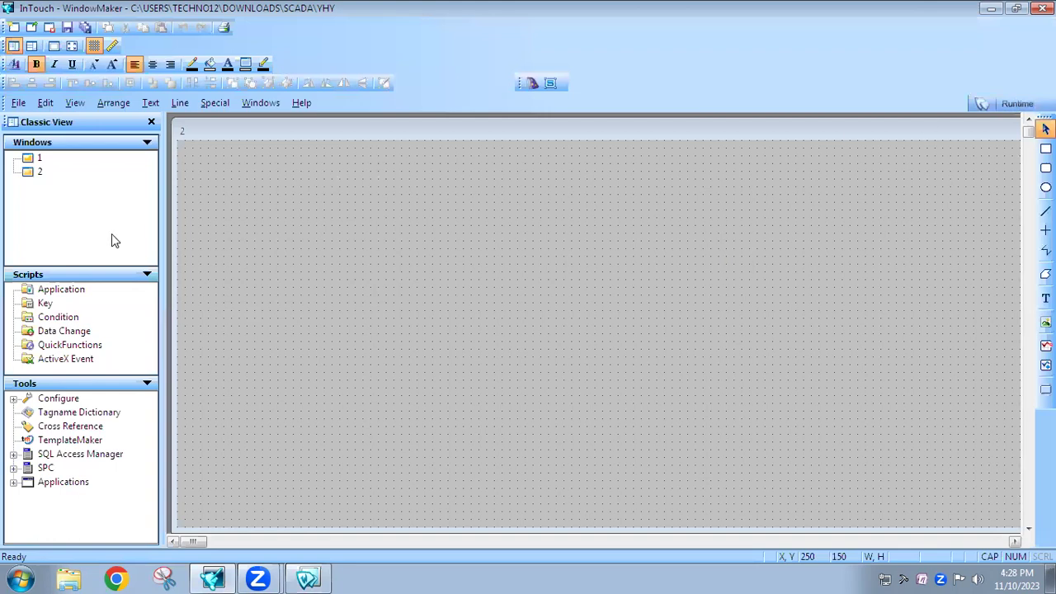
- Paste D0 = DI; into the Application script with a 1 msec interval and save
double_click(66, 290)
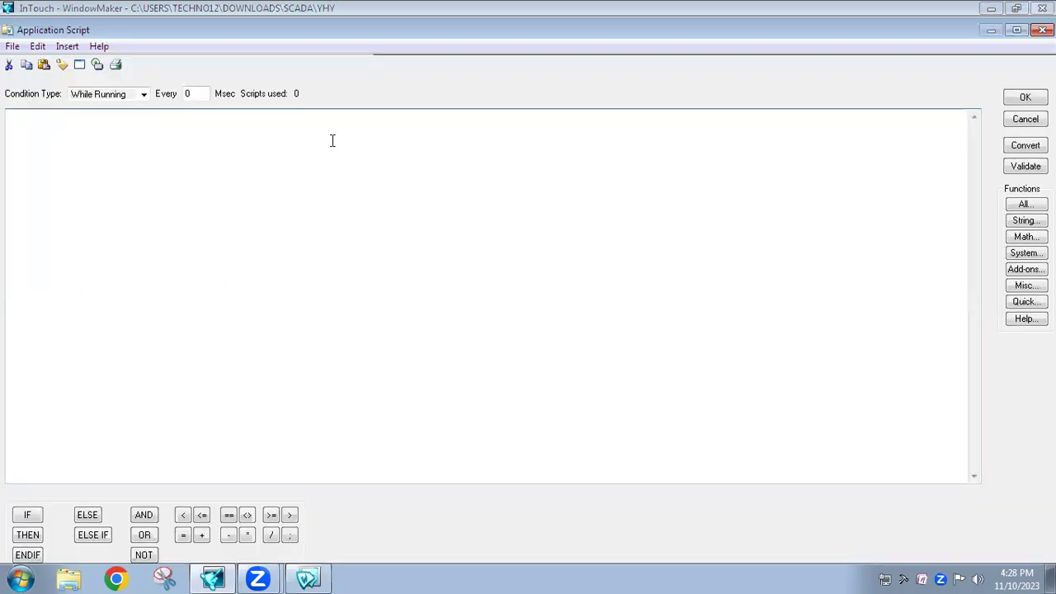
text(D0 = DI;)
click(1023, 169)
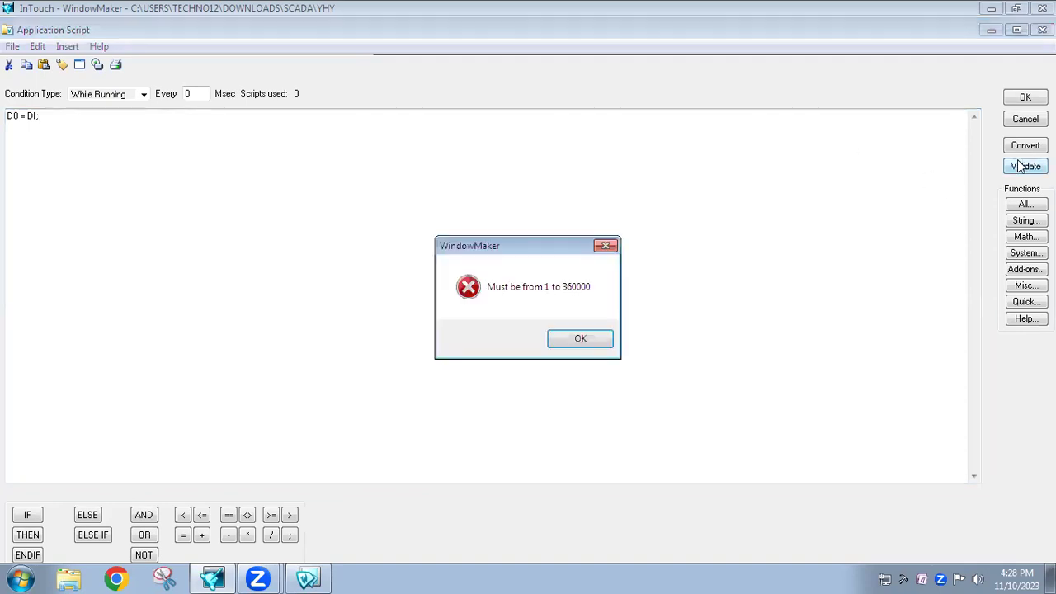
click(602, 337)
text(1)
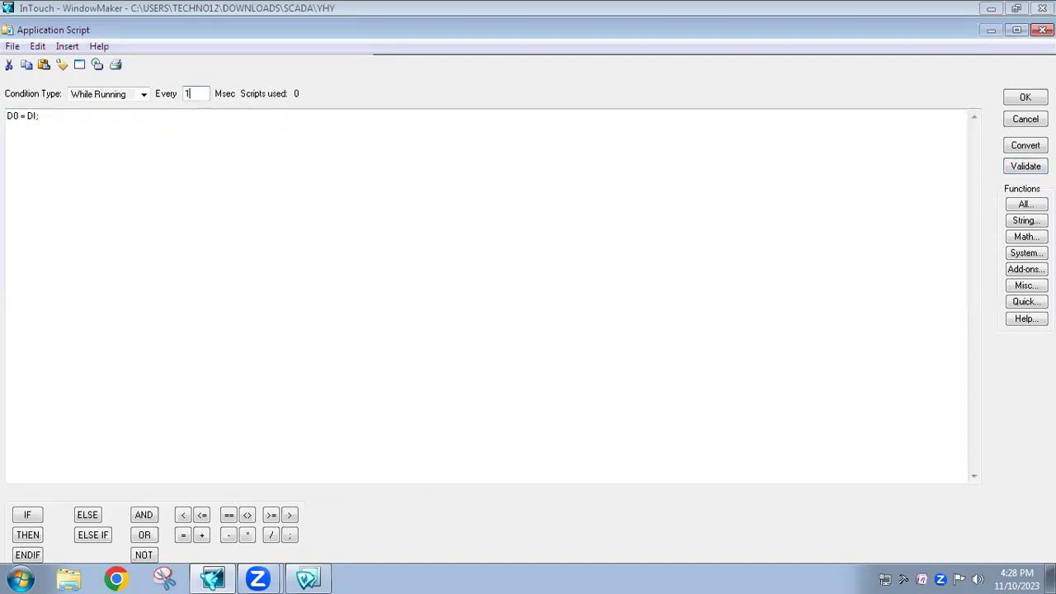
click(1025, 97)
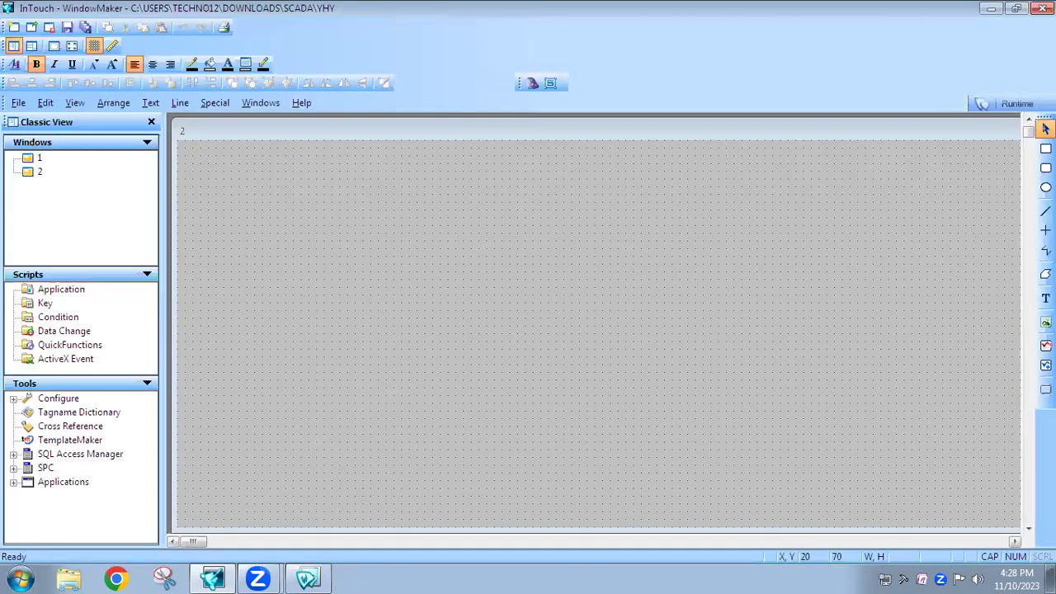
- Launch runtime and open window 1 in WindowViewer
click(1017, 104)
click(12, 25)
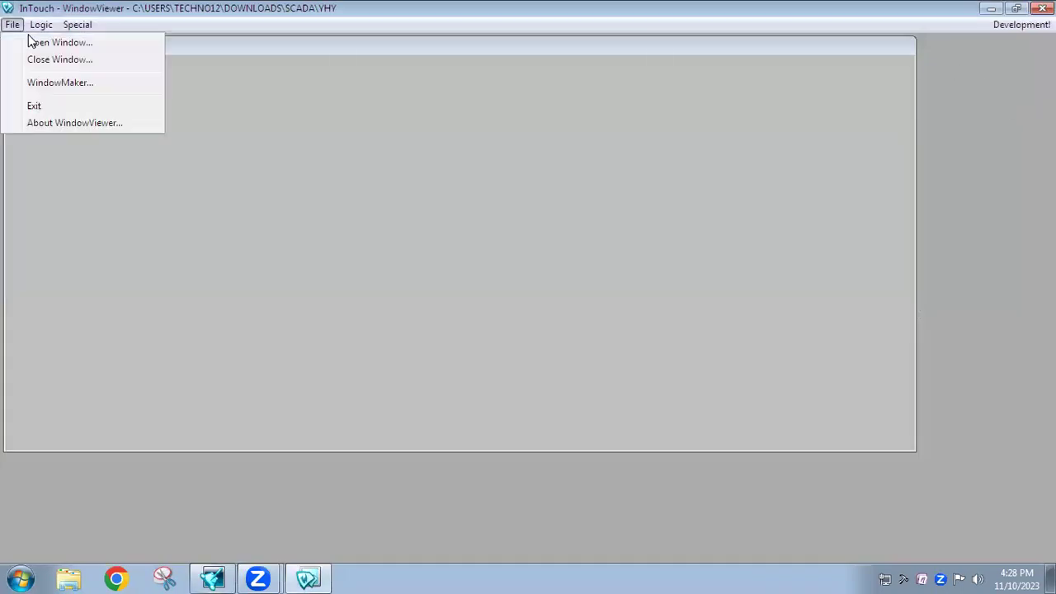
click(37, 41)
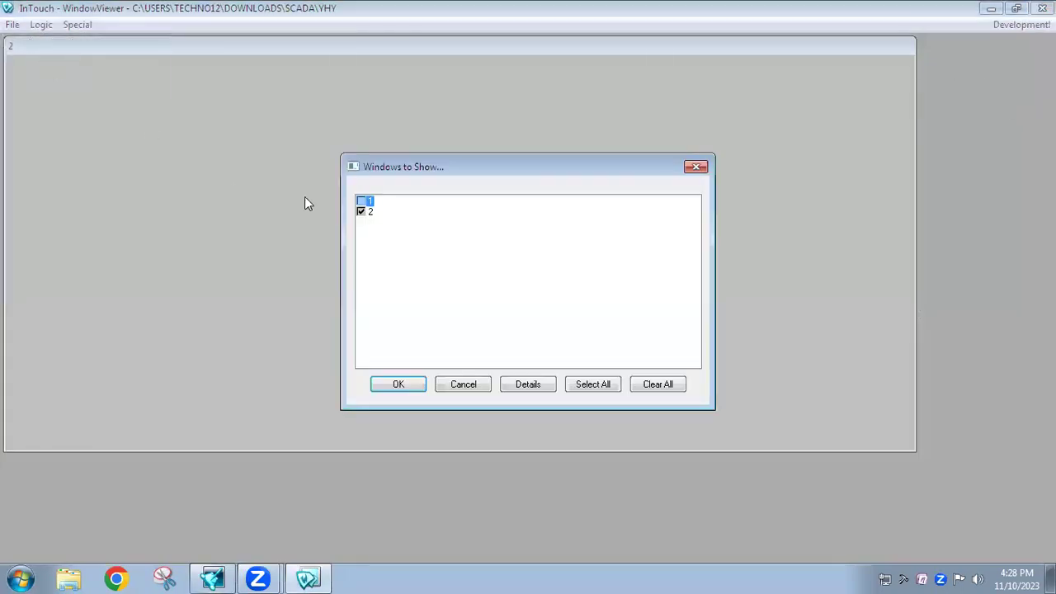
click(360, 201)
click(400, 386)
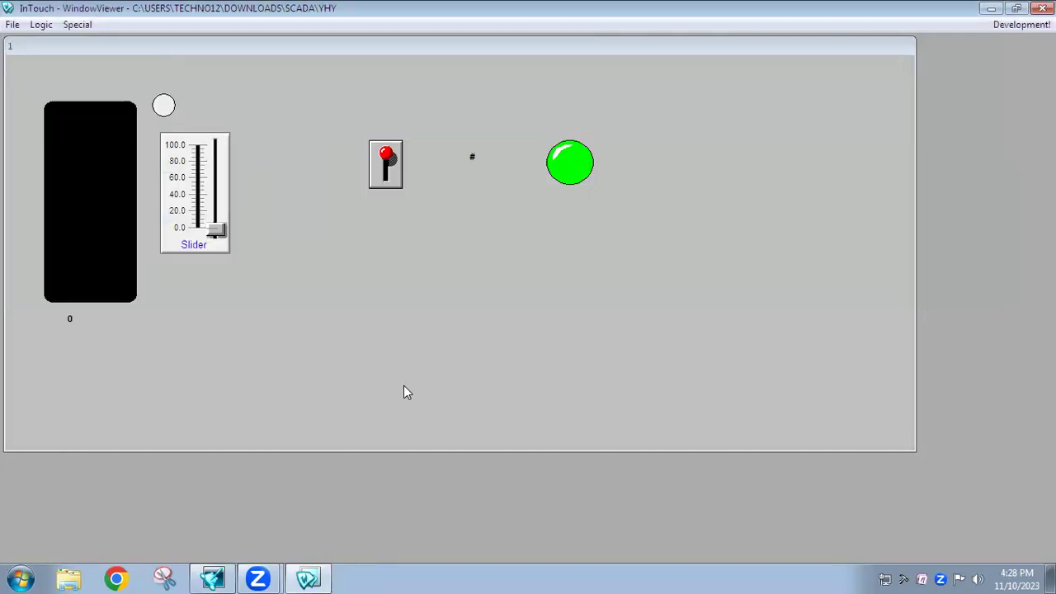
- Flip the toggle switch down and up twice, then return to WindowMaker
click(386, 173)
click(387, 183)
click(385, 175)
click(385, 174)
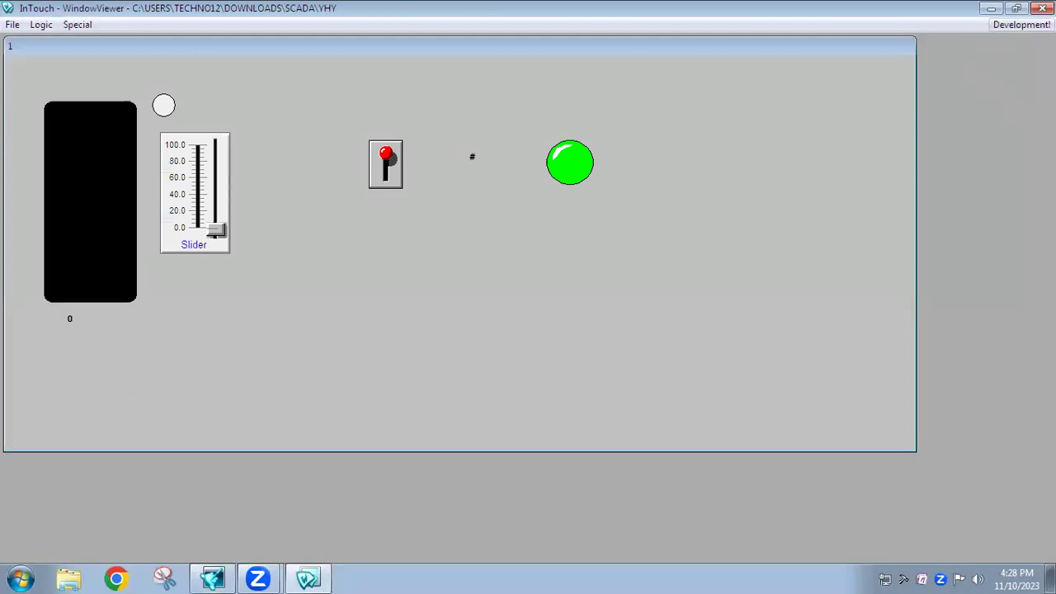
click(1021, 24)
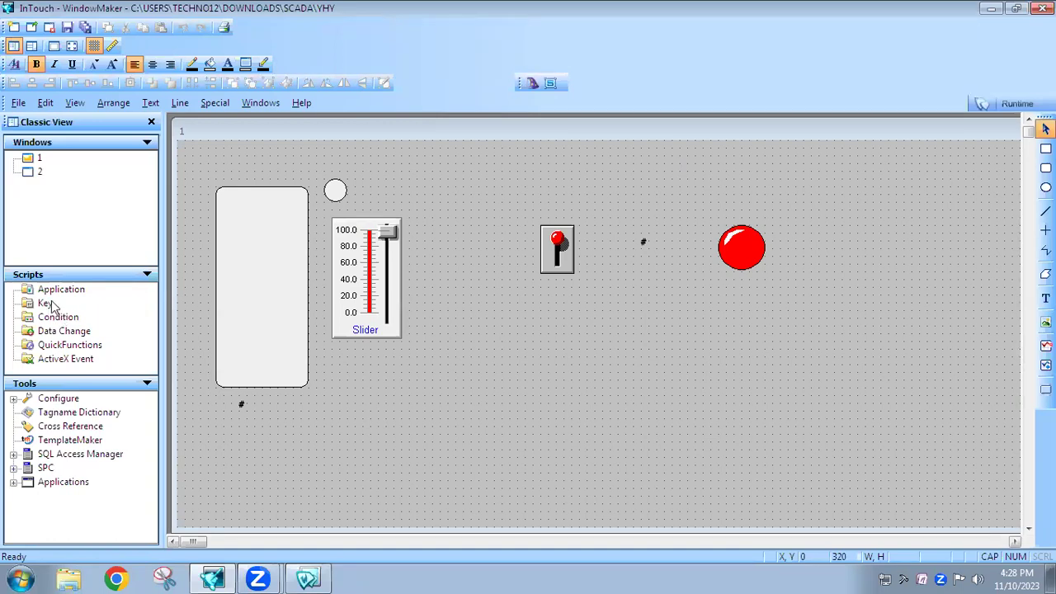
- Delete the D0 = DI; line from the Application script and save it
double_click(54, 290)
drag(53, 117, 8, 117)
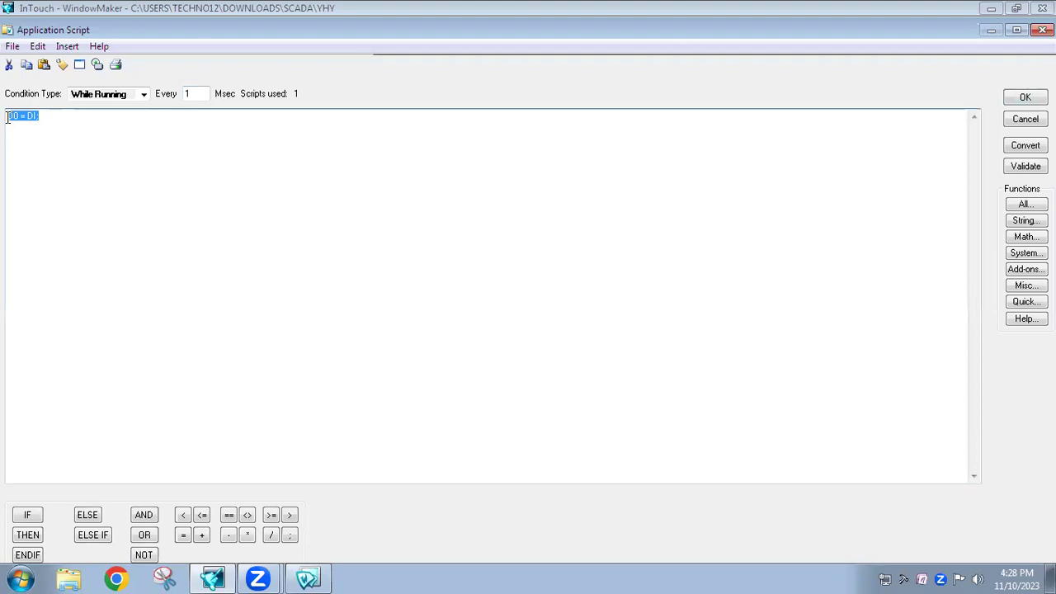
key(Delete)
click(1023, 97)
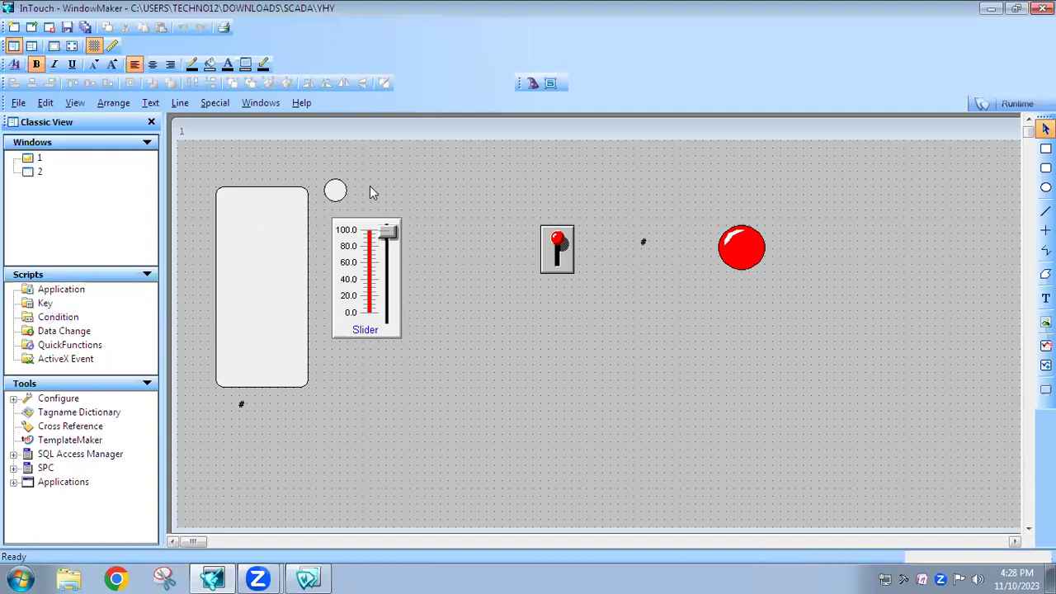
- Start a Key script assigned to the a key and paste D0 = DI; into it
double_click(45, 302)
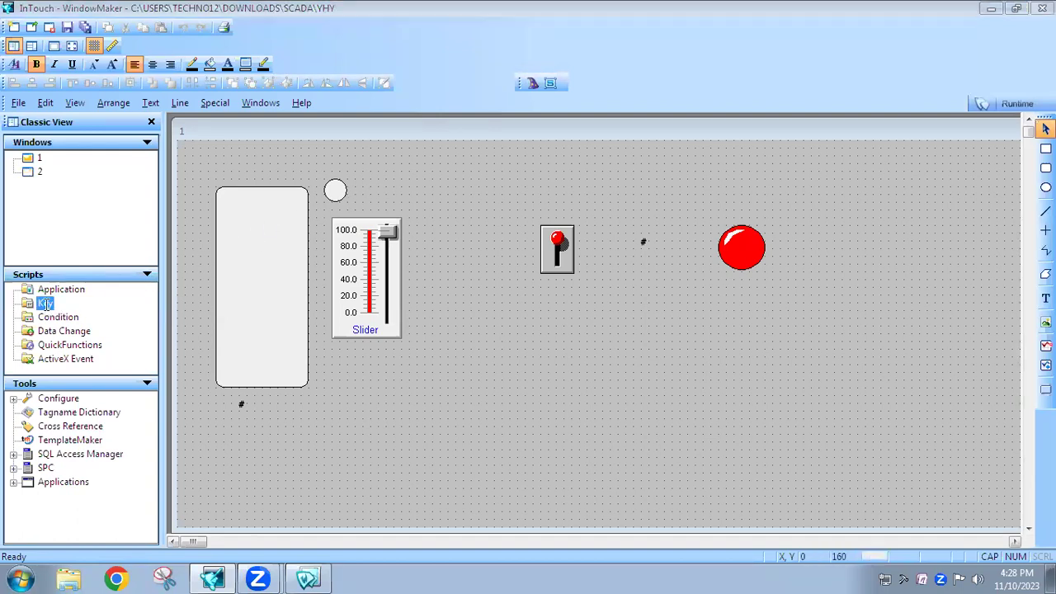
click(119, 111)
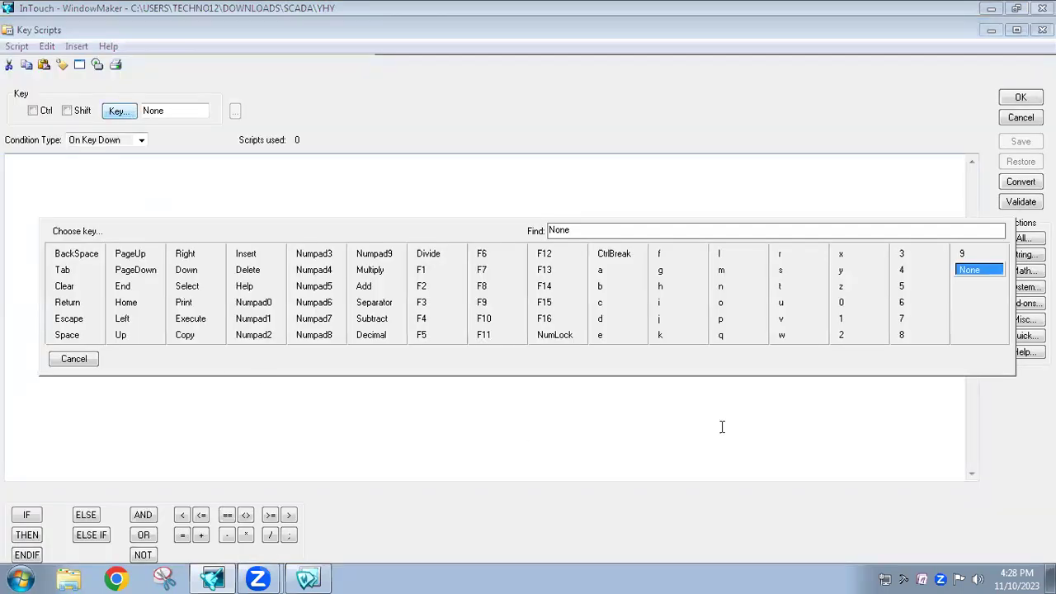
click(603, 273)
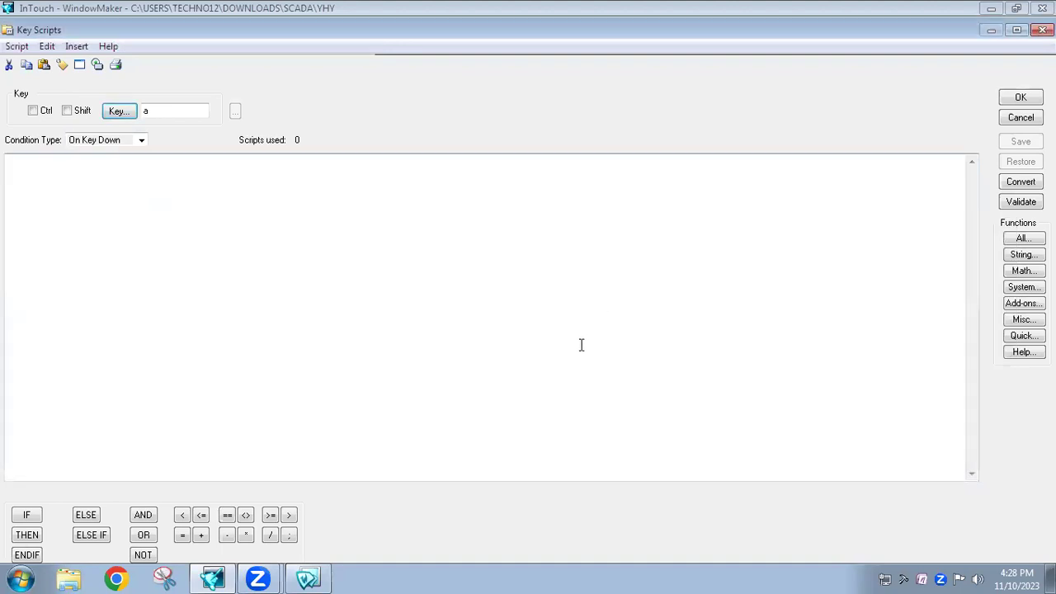
click(161, 193)
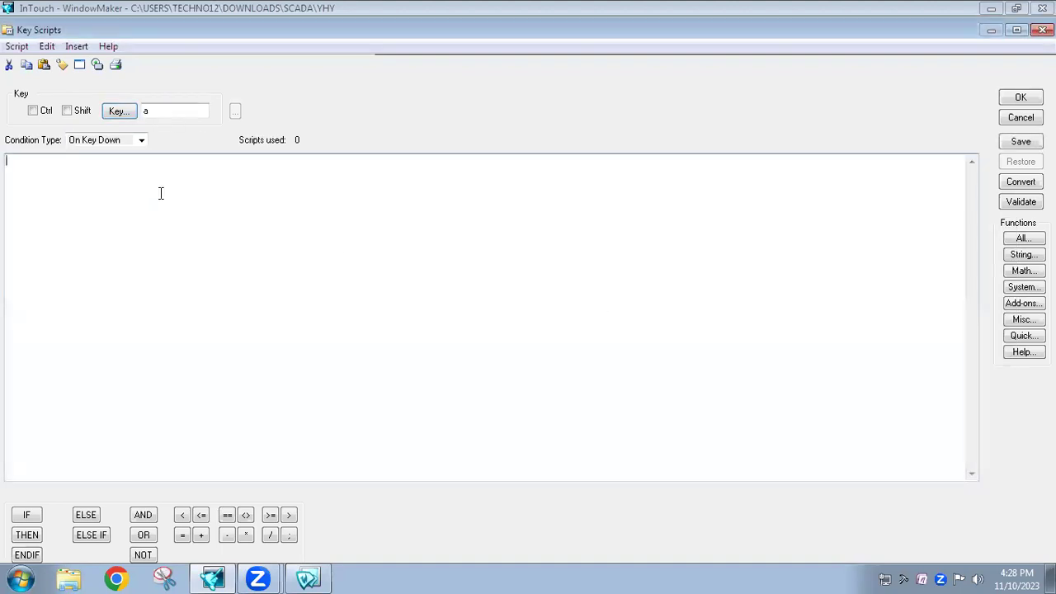
text(DO = DI;)
- Save the a key script, test it in WindowViewer by pressing a, then return
click(1020, 99)
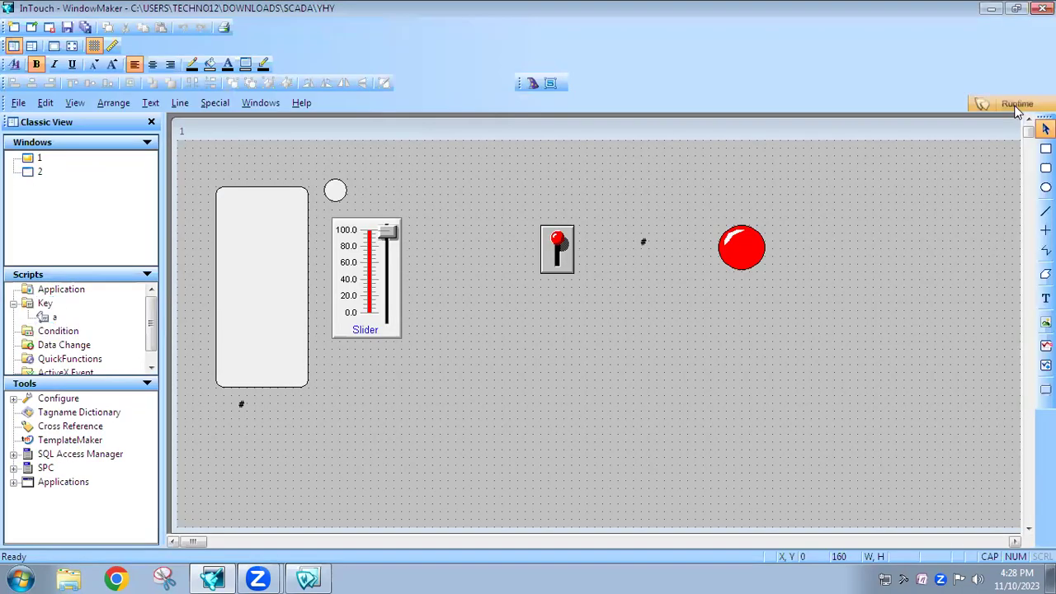
click(1017, 105)
key(a)
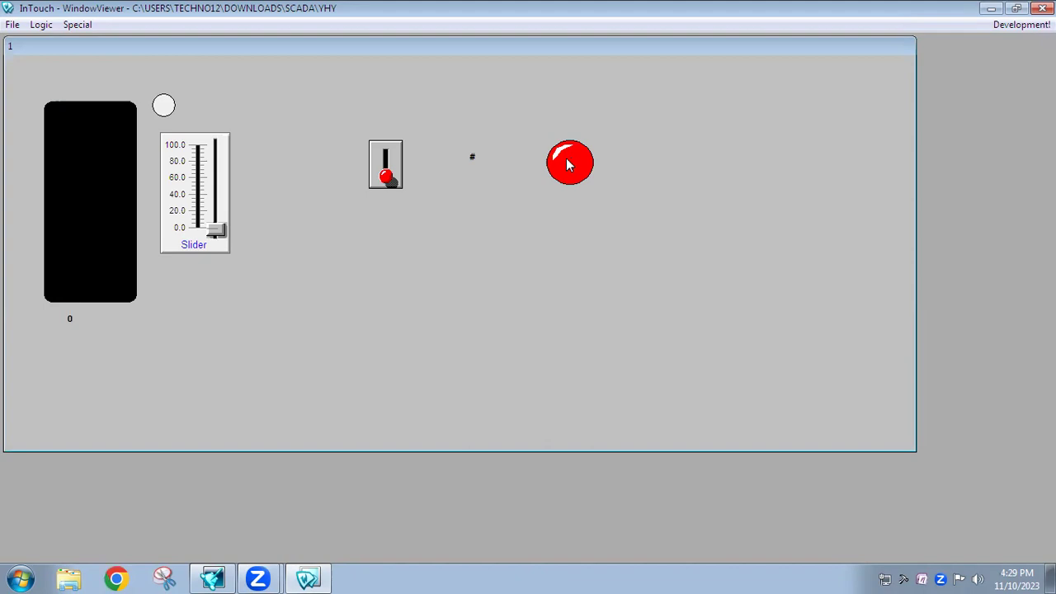
click(1019, 27)
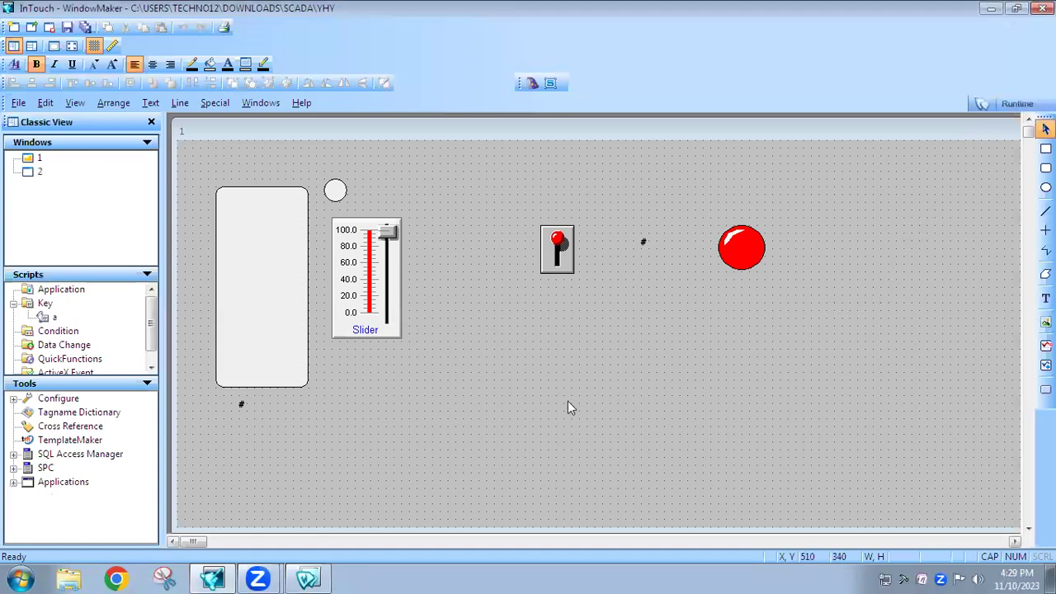
- Review the a key script's key assignment unchanged, then bring up its context menu
click(336, 201)
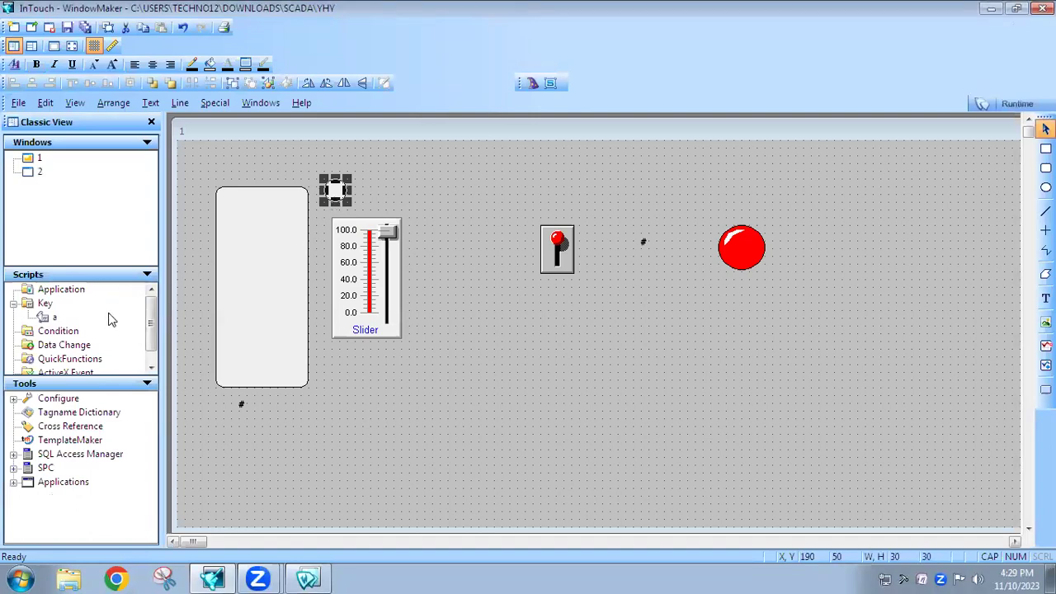
double_click(52, 318)
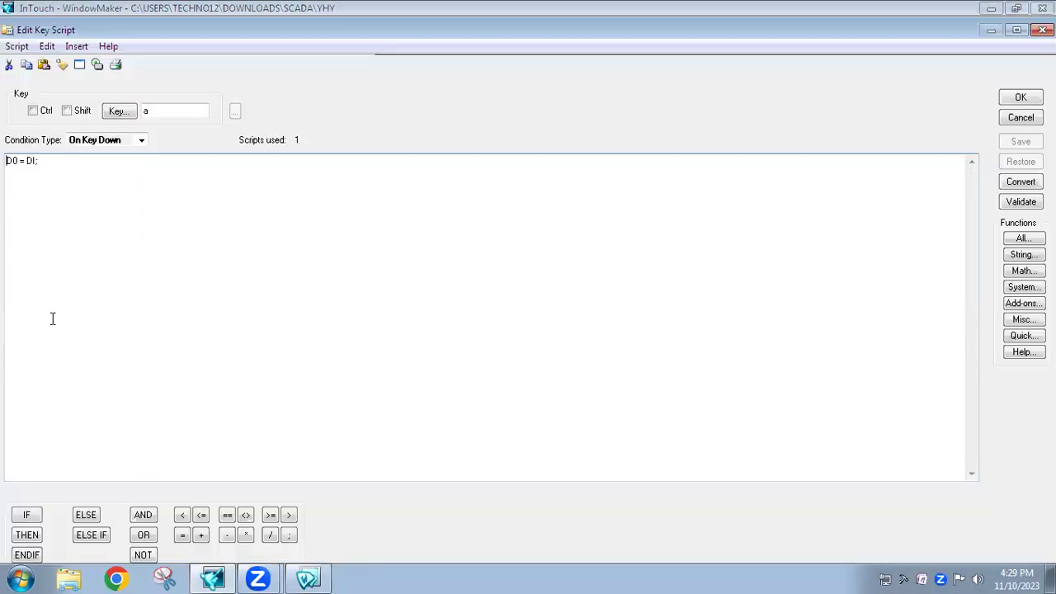
click(116, 112)
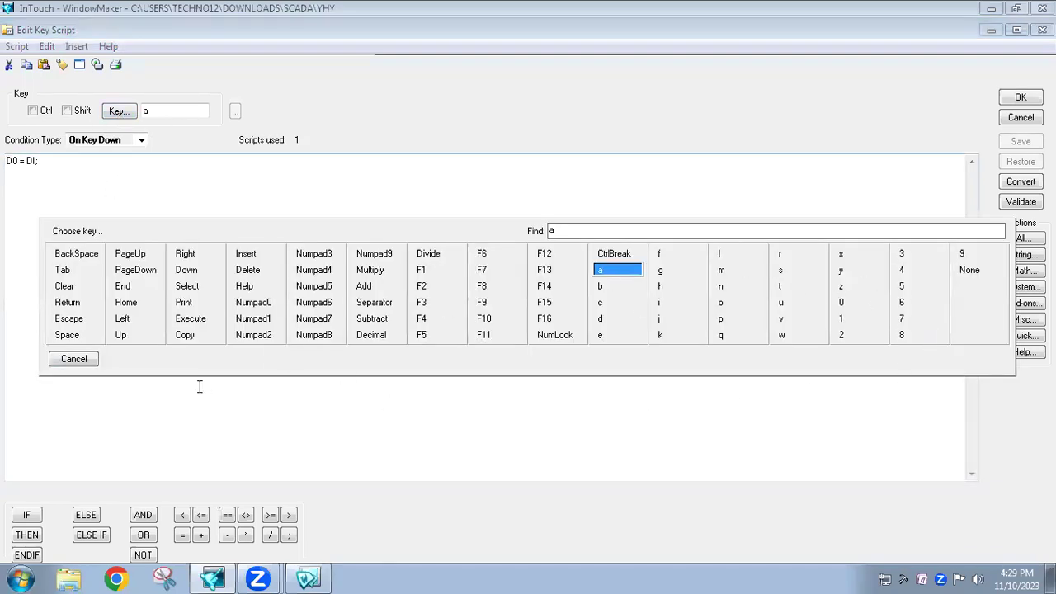
click(97, 359)
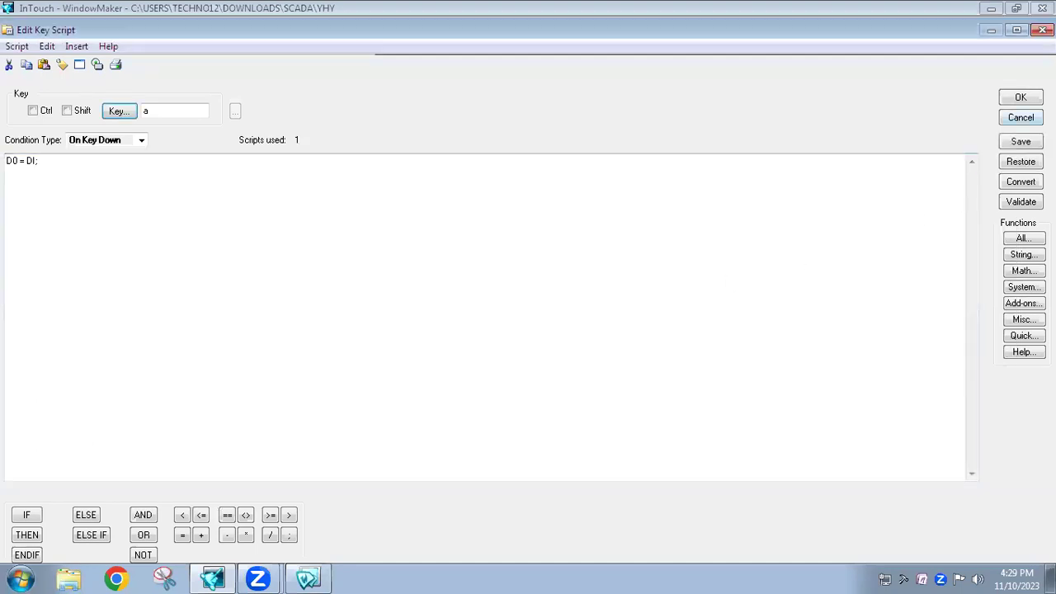
key(Escape)
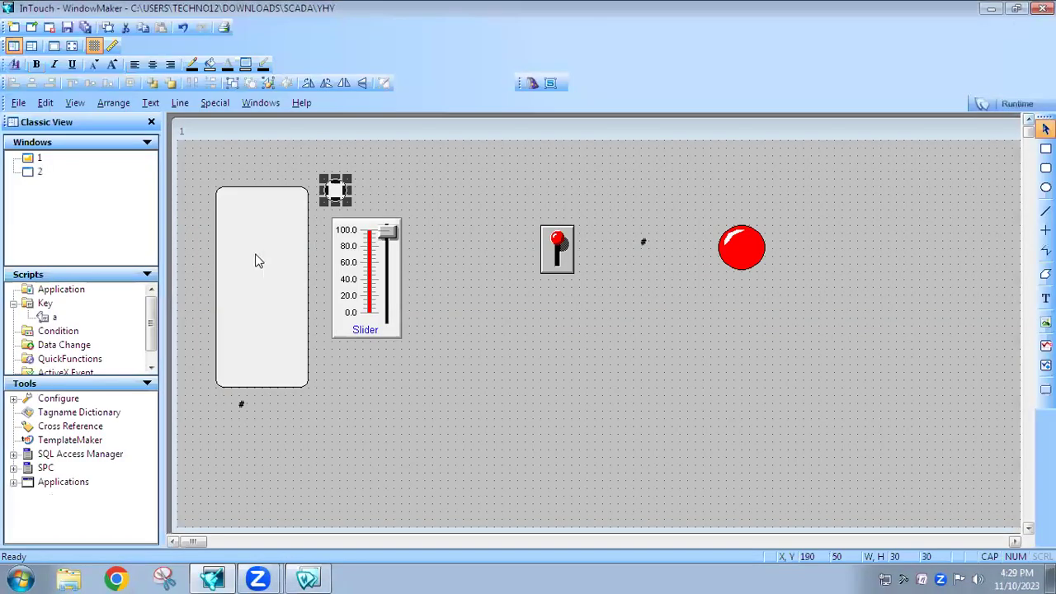
right_click(50, 318)
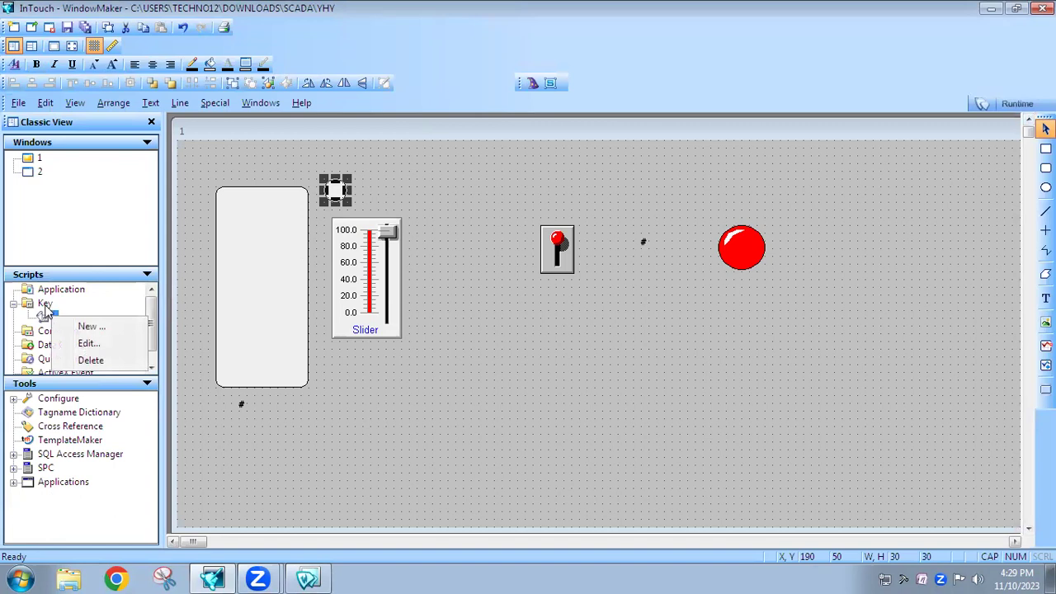